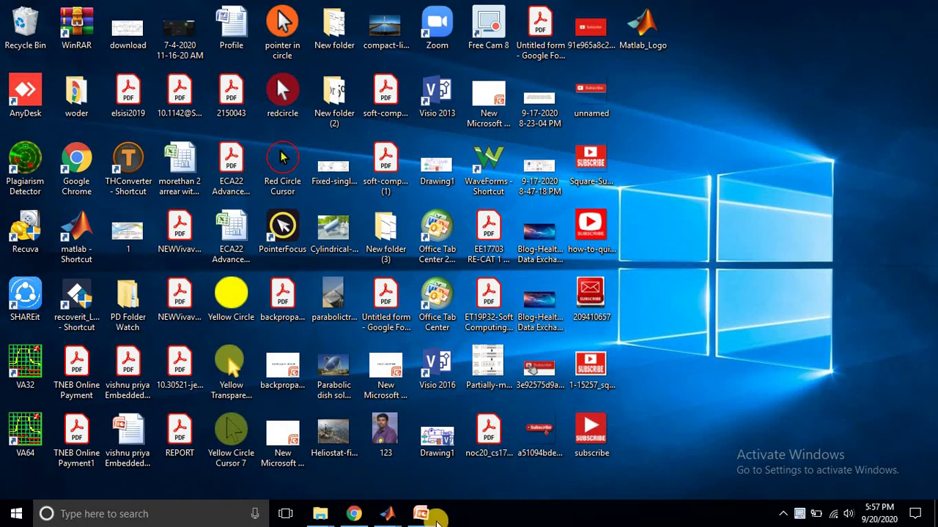
# Present the Part 2 slides in Slide Show through the Website slide, then end the show.
pyautogui.click(427, 515)
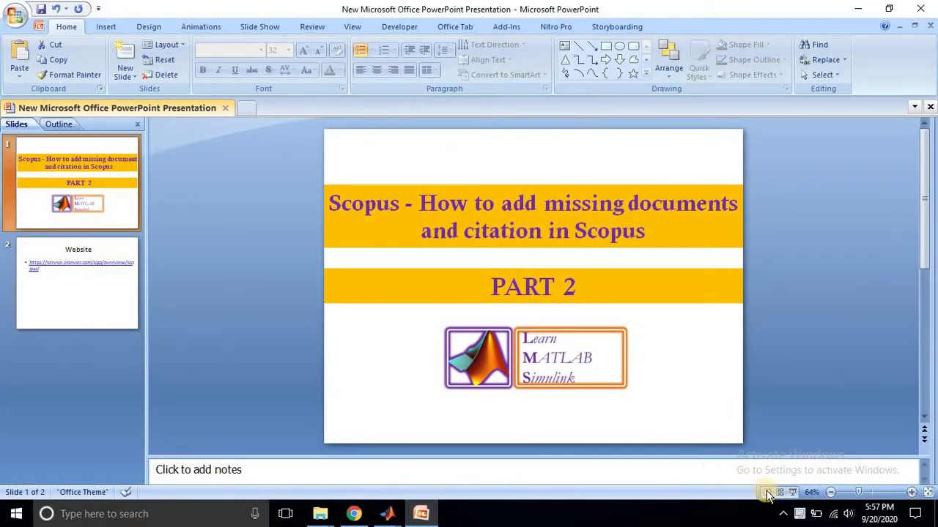
pyautogui.click(792, 493)
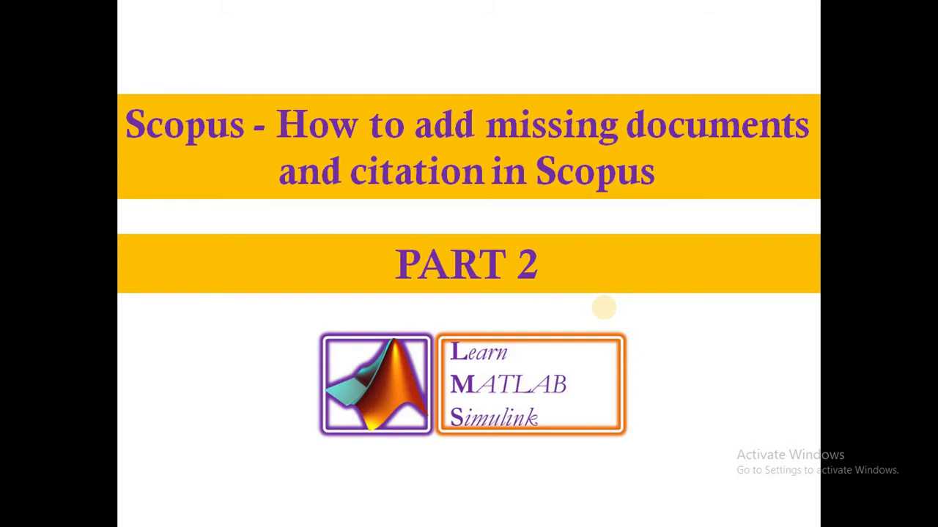
pyautogui.click(604, 308)
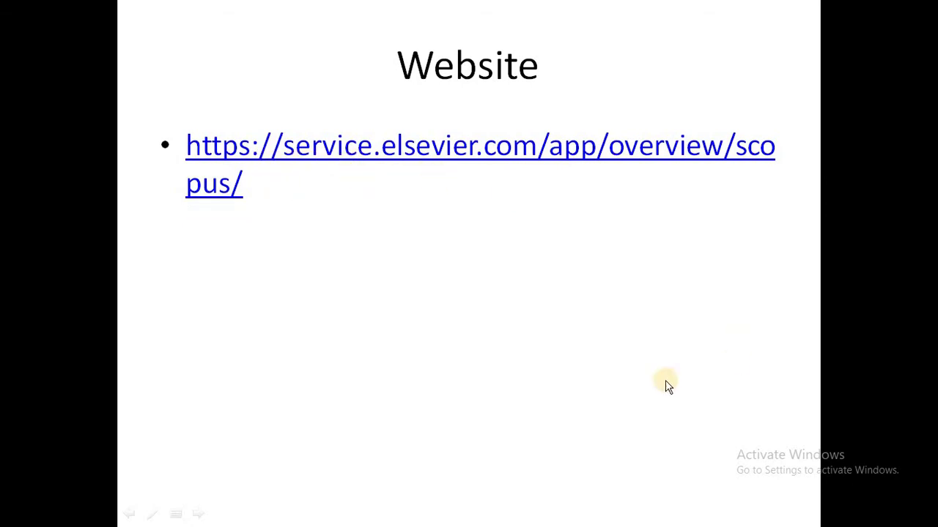
pyautogui.rightClick(621, 378)
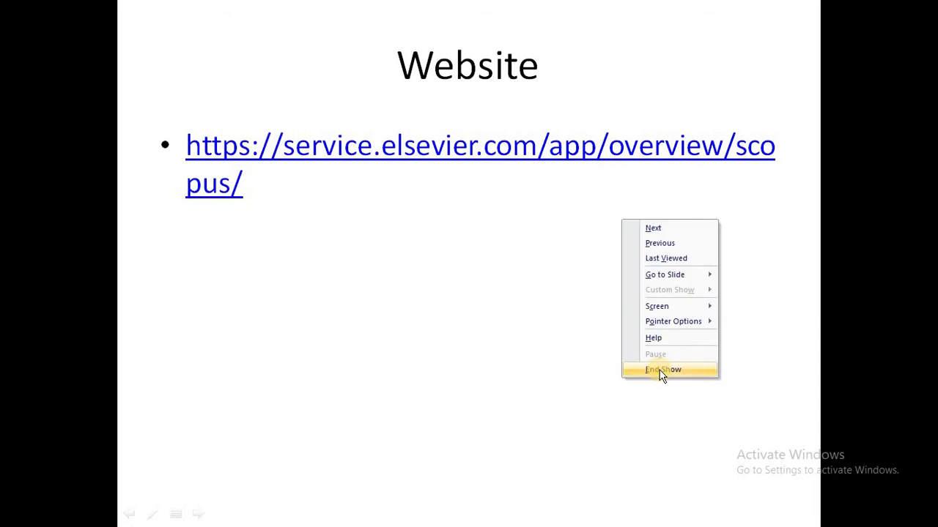
pyautogui.click(662, 370)
# Show the Scopus Support Center page in Chrome and browse its Request changes section and Top 5 FAQs.
pyautogui.click(348, 515)
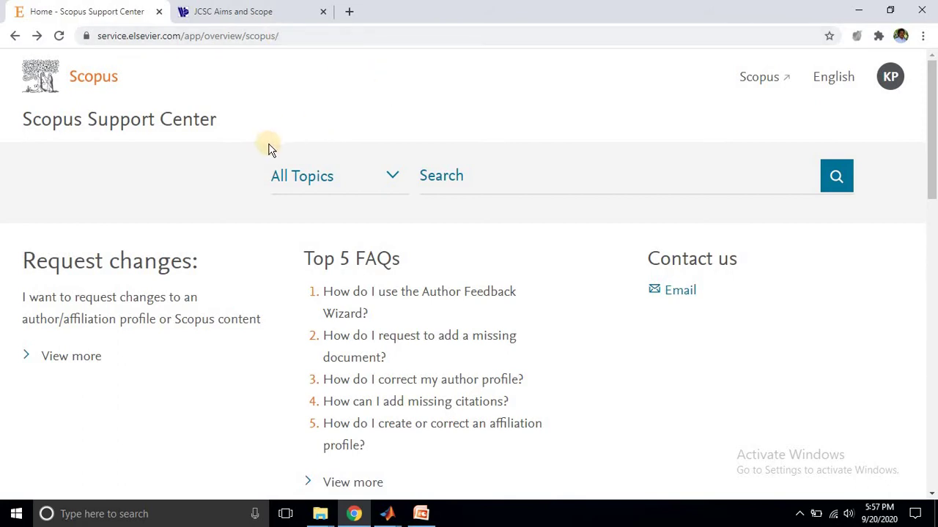
pyautogui.scroll(-1, 268, 194)
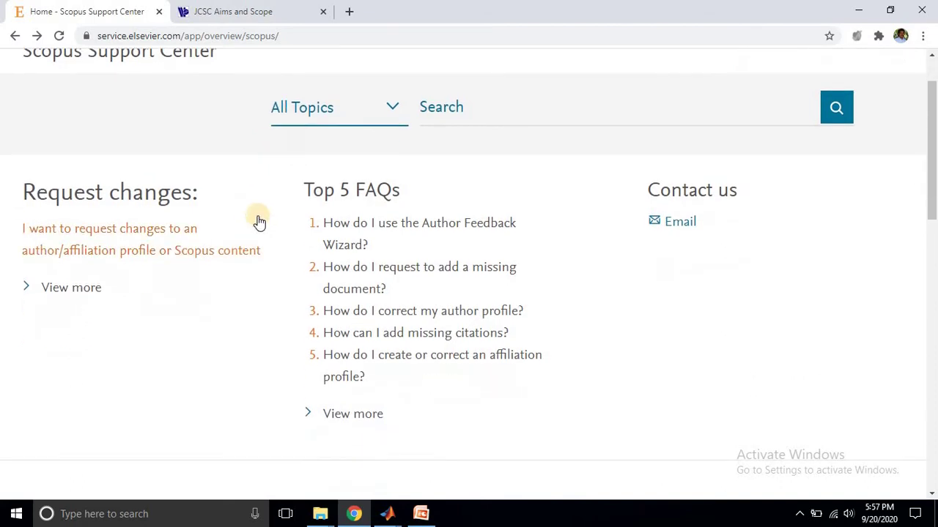
pyautogui.scroll(-2, 314, 192)
pyautogui.scroll(1, 359, 109)
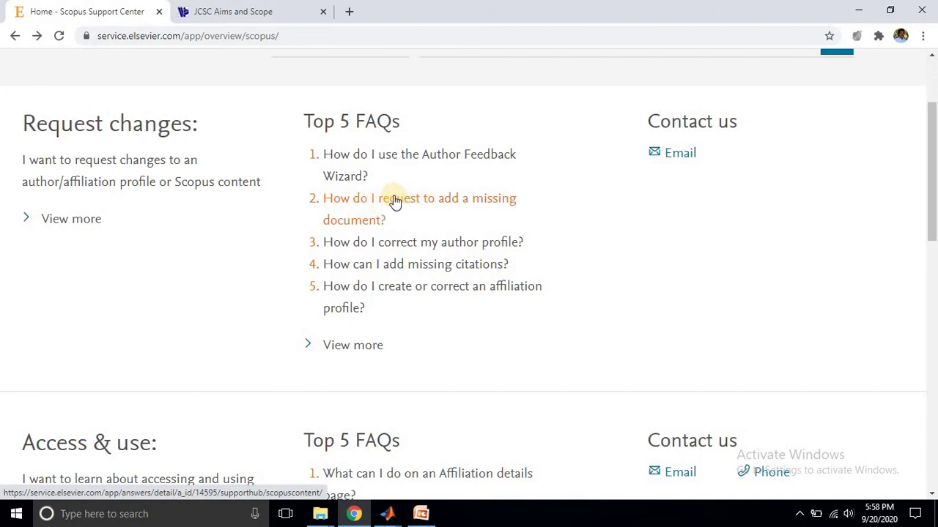
# Open FAQ 'How do I request to add a missing document?' and follow its web form link.
pyautogui.click(328, 226)
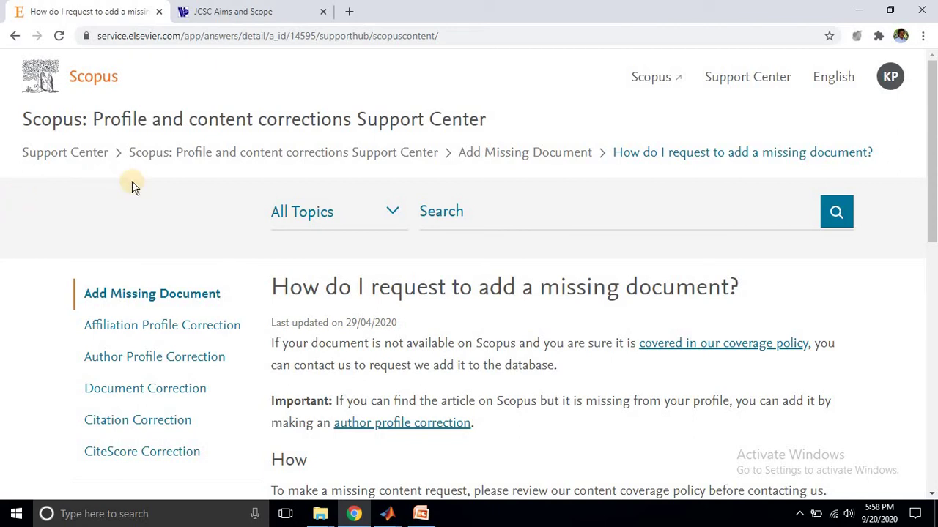
pyautogui.scroll(-1, 132, 185)
pyautogui.scroll(-2, 51, 198)
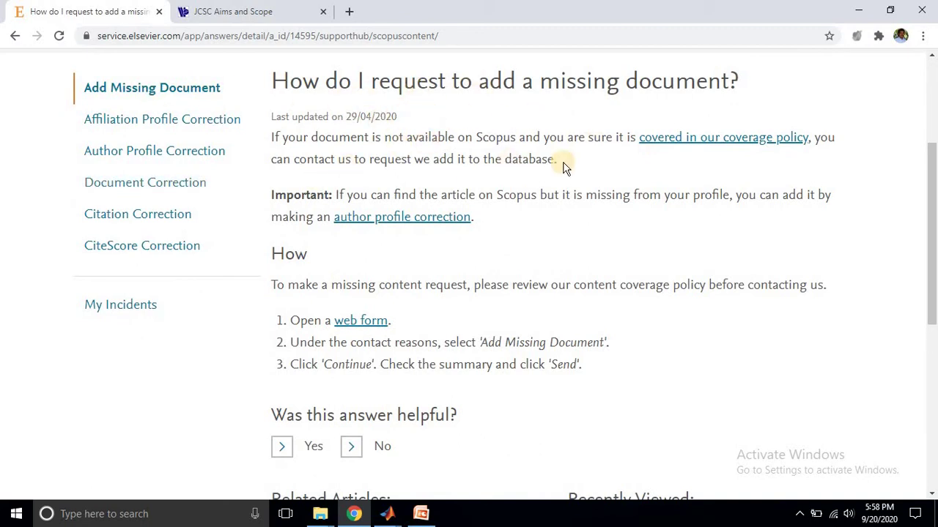
pyautogui.scroll(-2, 501, 197)
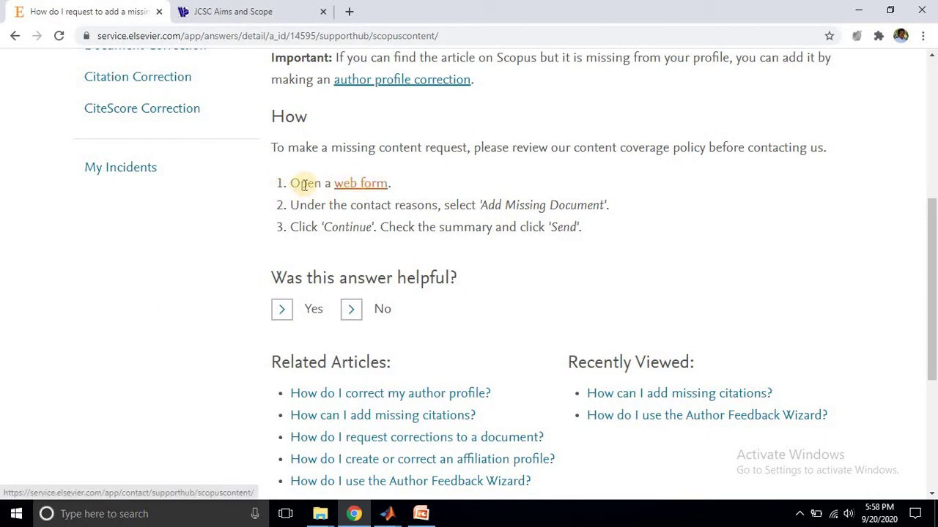
pyautogui.click(355, 190)
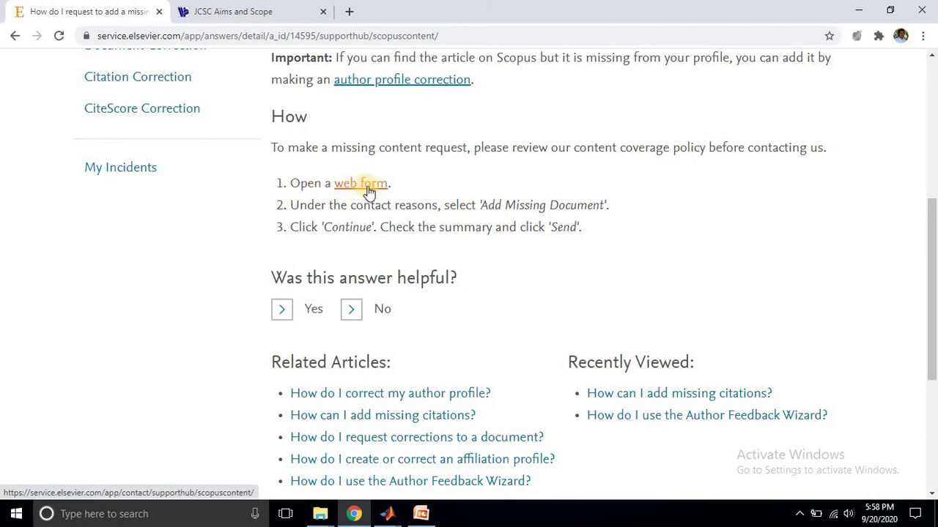
pyautogui.click(358, 191)
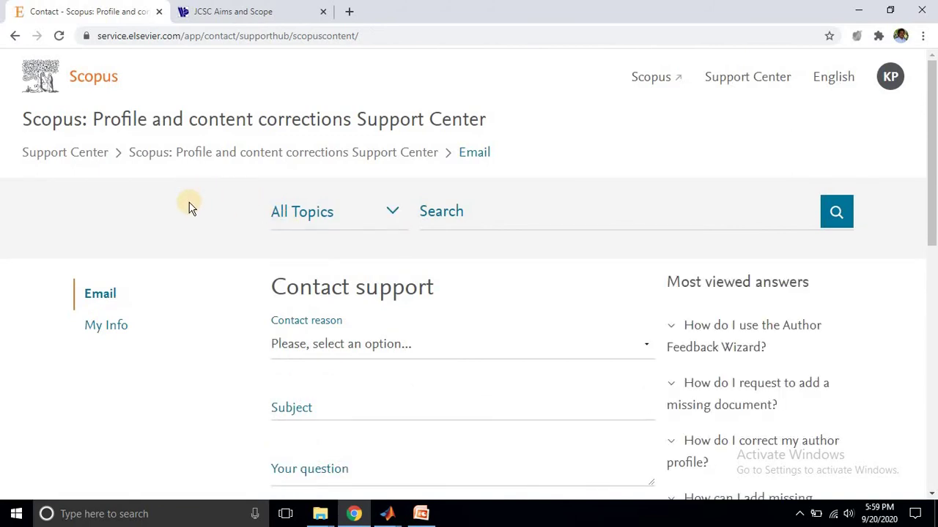
# Choose 'Add Missing Document' as the Contact reason on the Contact support form.
pyautogui.scroll(-1, 189, 208)
pyautogui.scroll(-1, 189, 208)
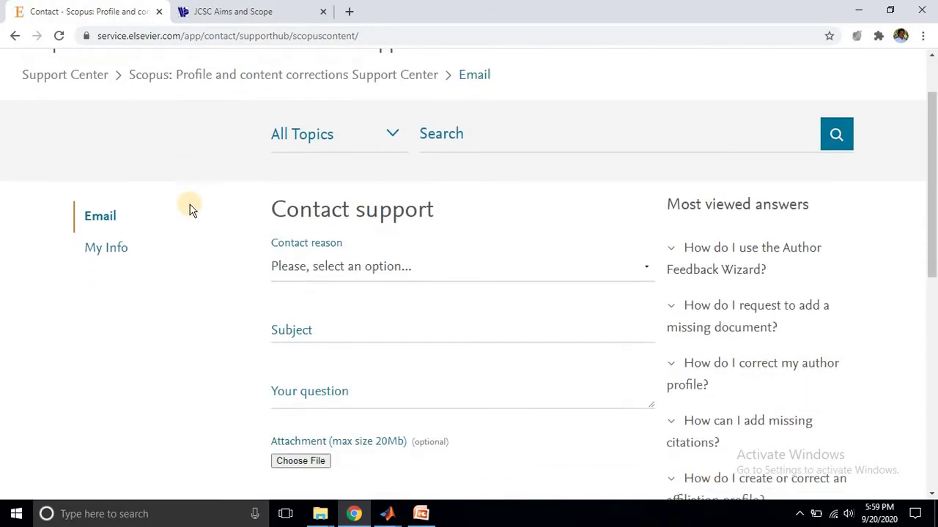
pyautogui.moveTo(263, 151); pyautogui.dragTo(415, 159)
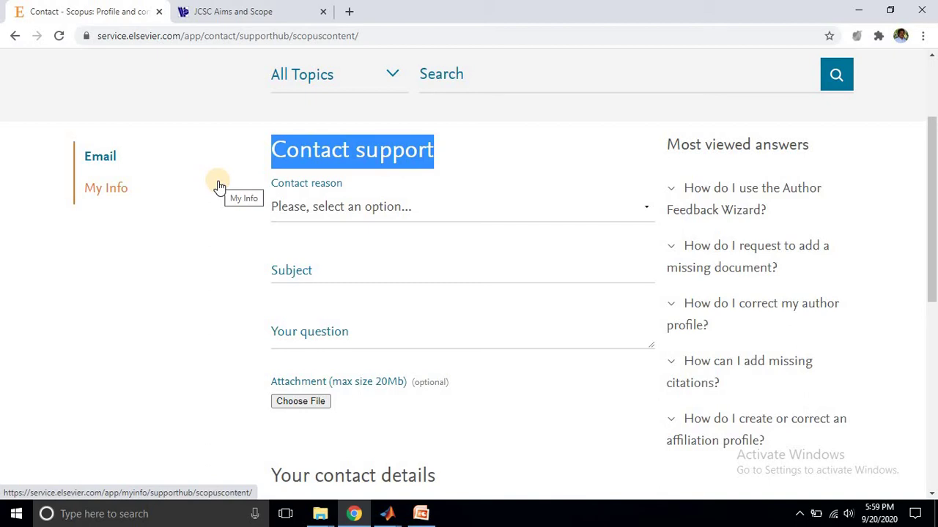
pyautogui.scroll(-1, 234, 179)
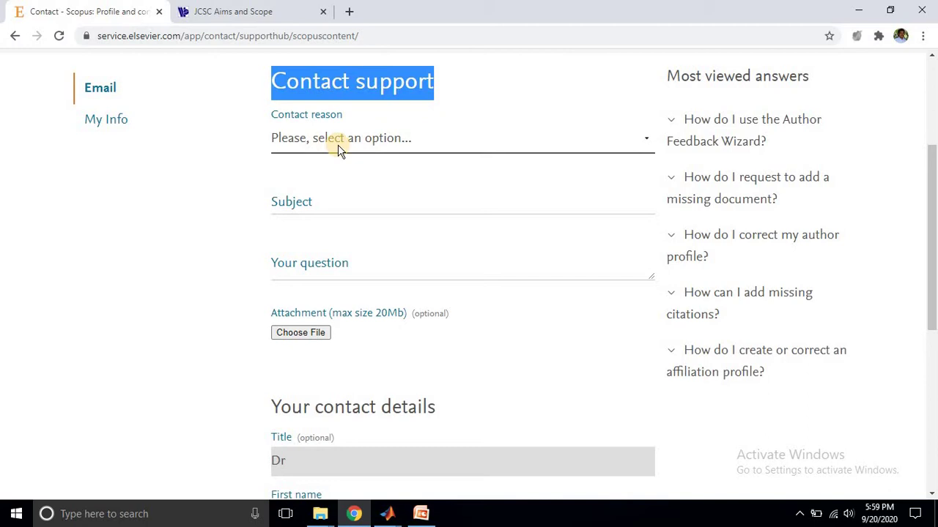
pyautogui.click(338, 147)
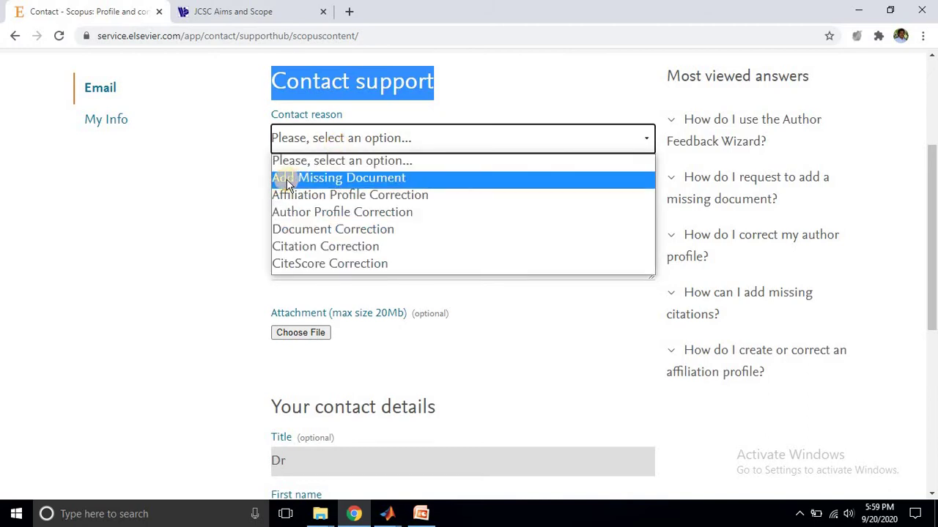
pyautogui.click(344, 182)
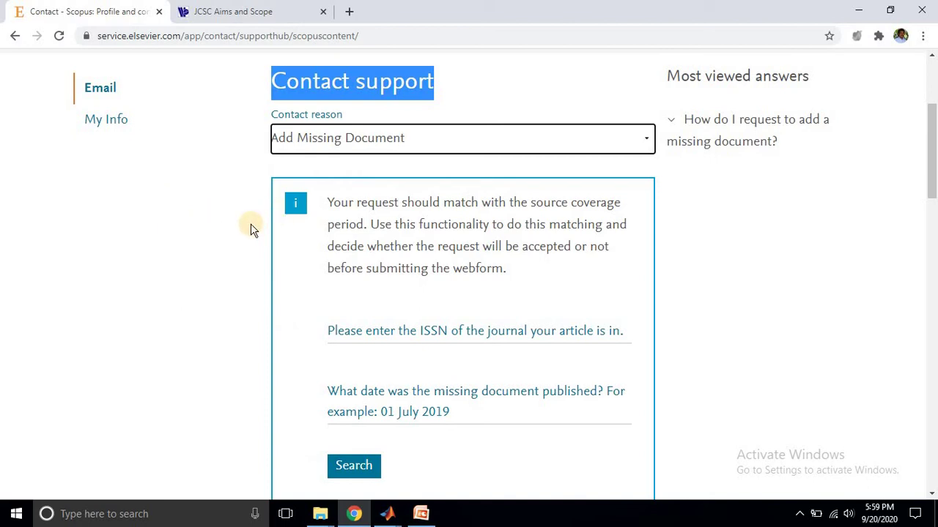
pyautogui.scroll(-1, 249, 226)
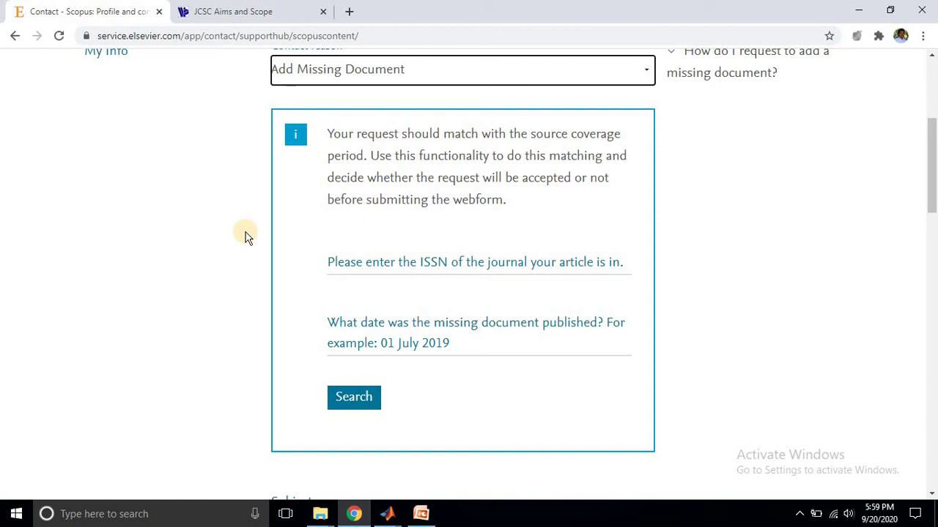
# Copy the online ISSN 1793-6454 from the Journal of Circuits, Systems and Computers Aims and Scope page.
pyautogui.click(218, 11)
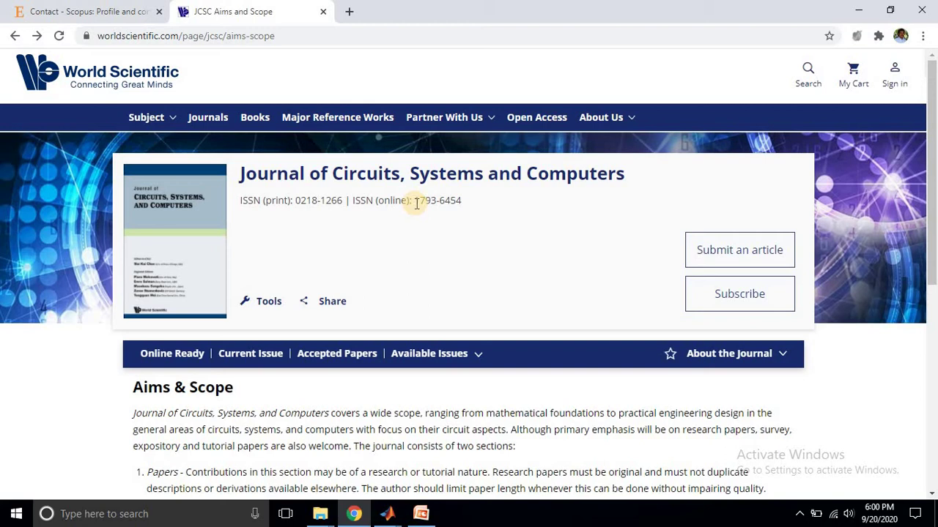
pyautogui.moveTo(414, 202); pyautogui.dragTo(463, 211)
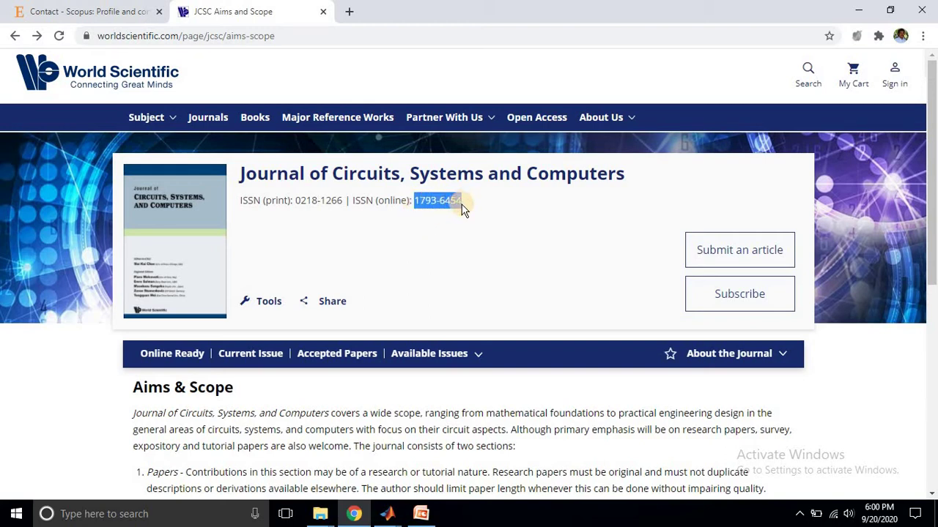
pyautogui.rightClick(433, 204)
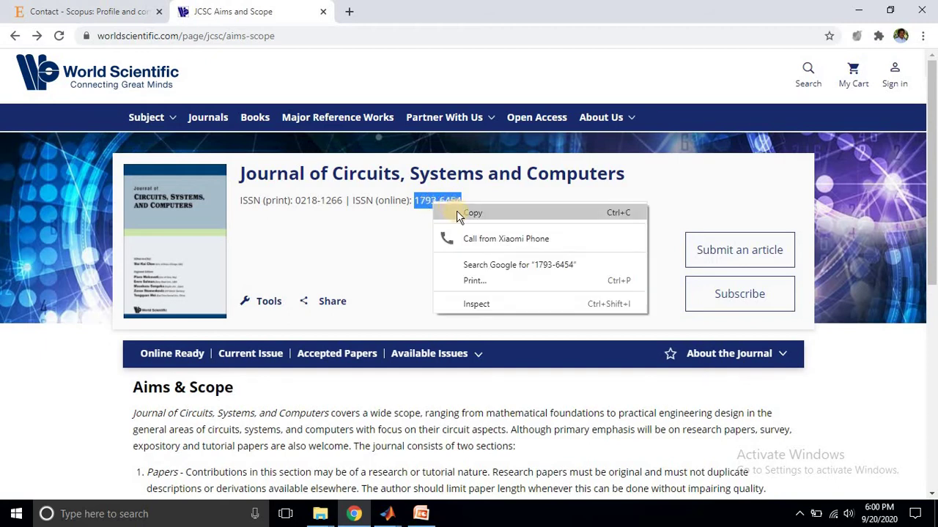
pyautogui.click(456, 213)
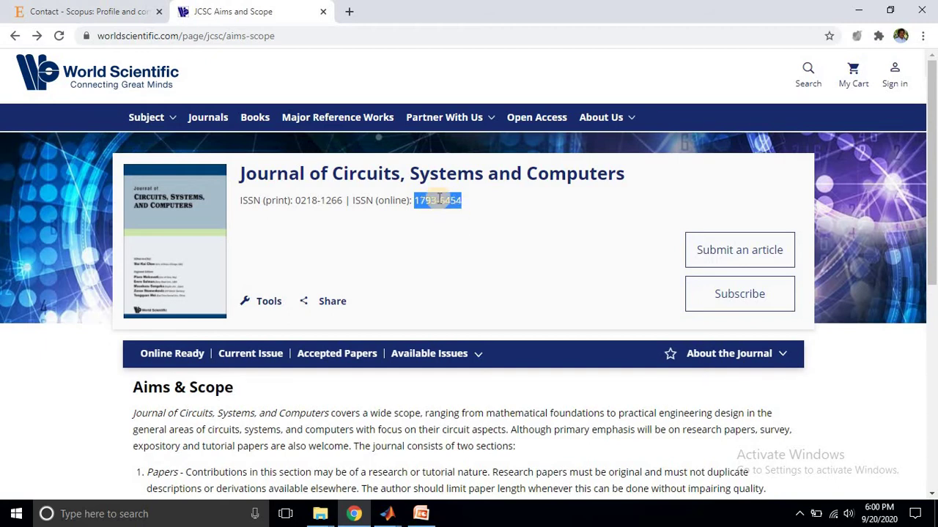
pyautogui.click(370, 262)
# Paste 1793-6454 into the journal ISSN field of the coverage check.
pyautogui.rightClick(370, 266)
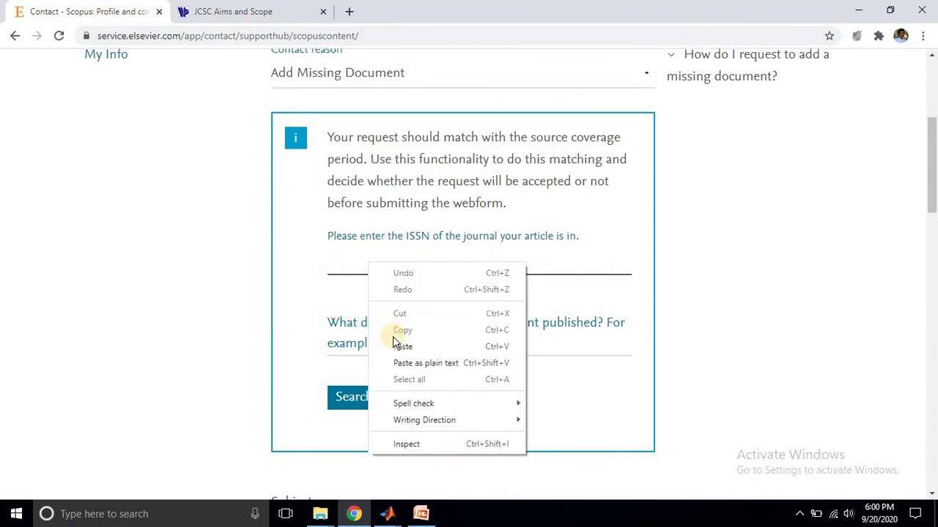
pyautogui.click(392, 344)
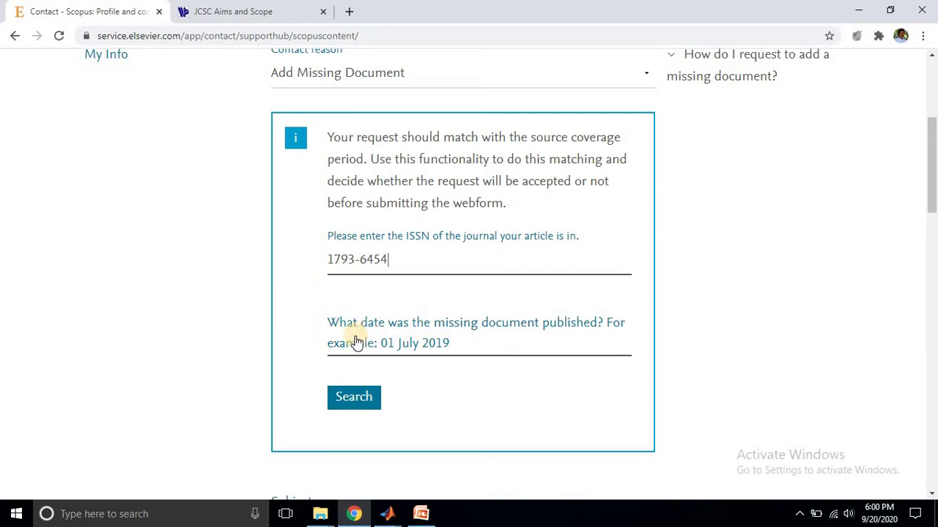
pyautogui.scroll(-1, 301, 310)
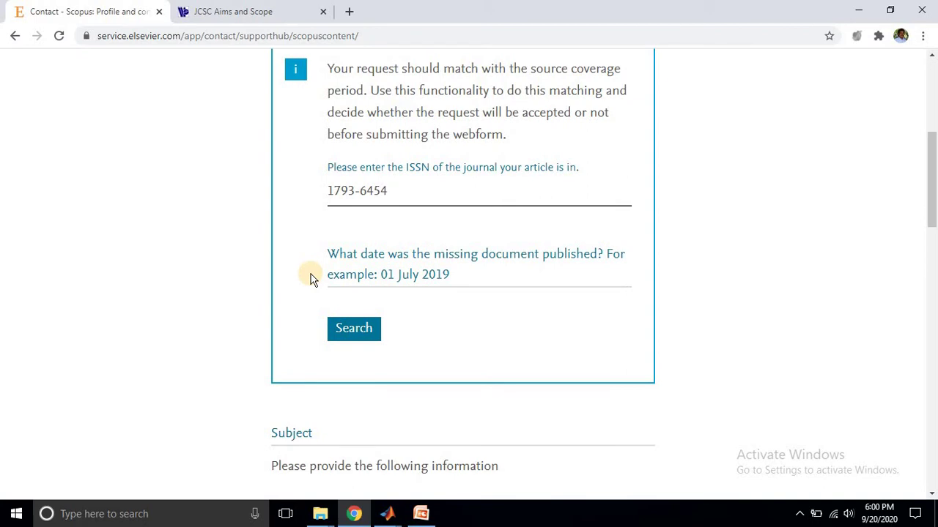
# Search the journal's Online Ready list for 'fuzz' and open the Fuzzy Logic-based Battery Management article.
pyautogui.click(233, 11)
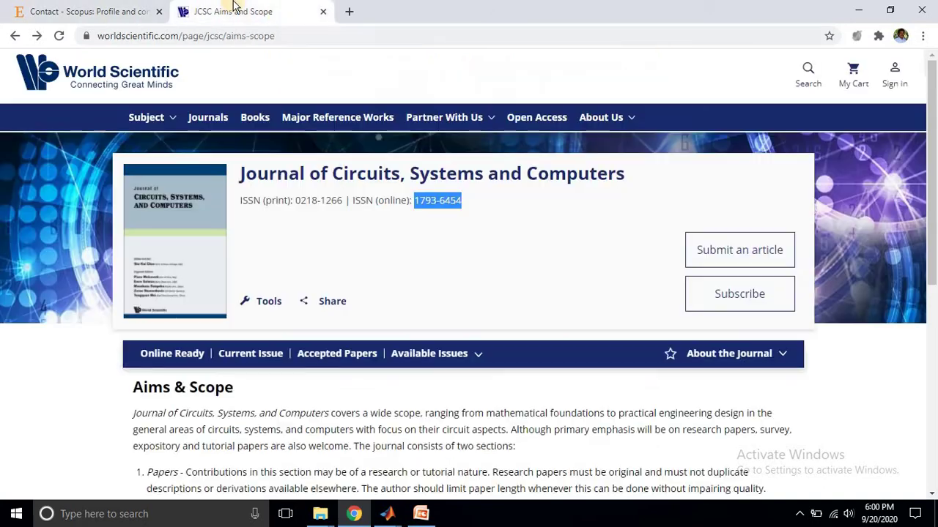
pyautogui.scroll(-2, 142, 215)
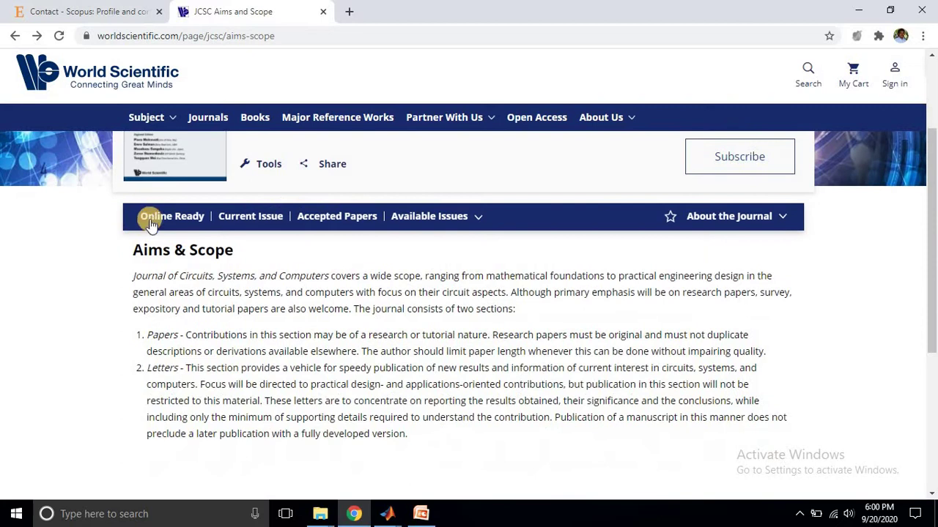
pyautogui.click(144, 216)
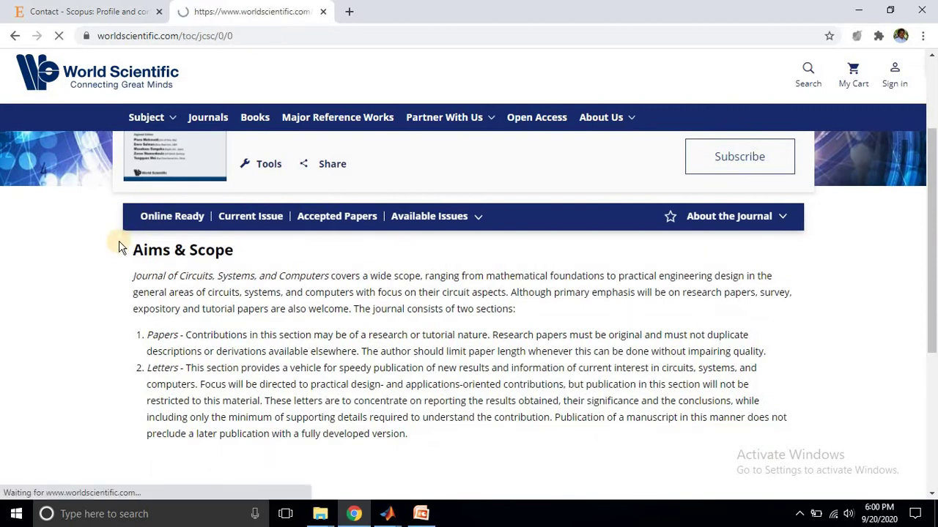
pyautogui.scroll(-1, 121, 309)
pyautogui.scroll(-1, 121, 312)
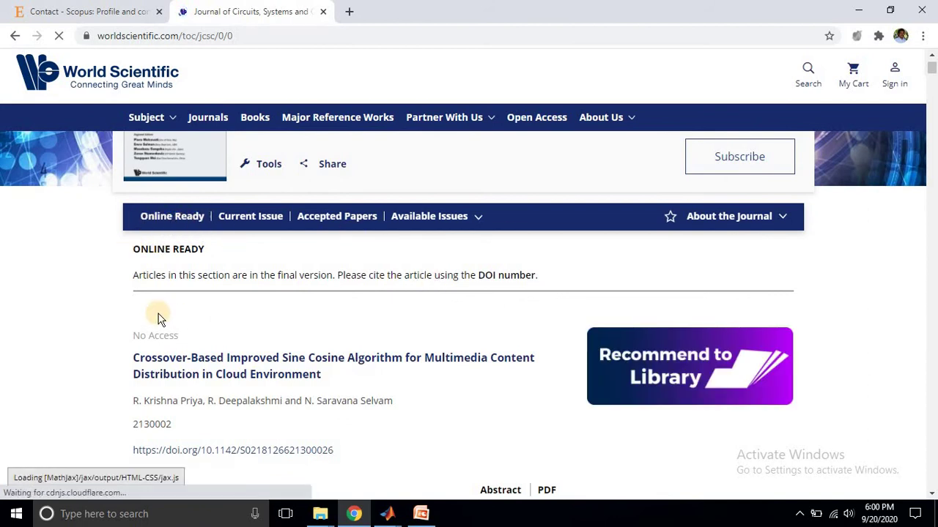
pyautogui.hotkey('ctrl', 'f')
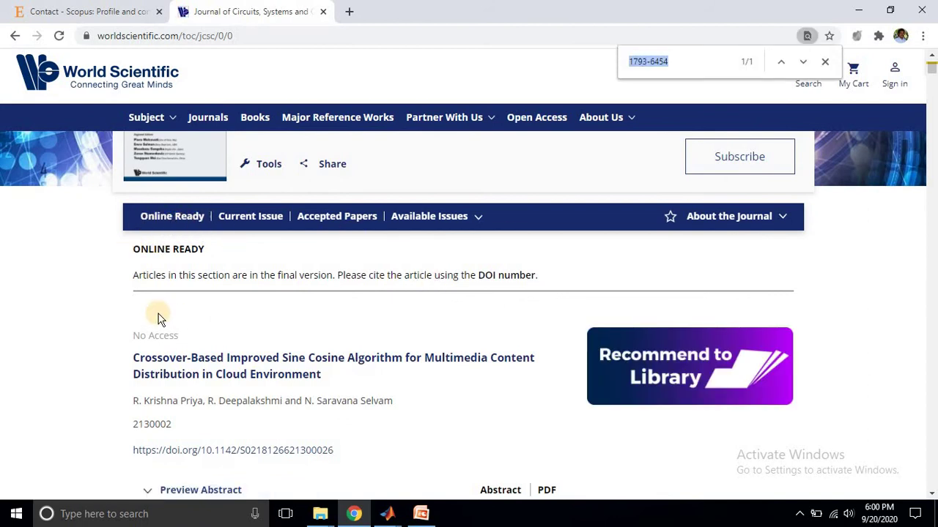
pyautogui.write('fuzzy')
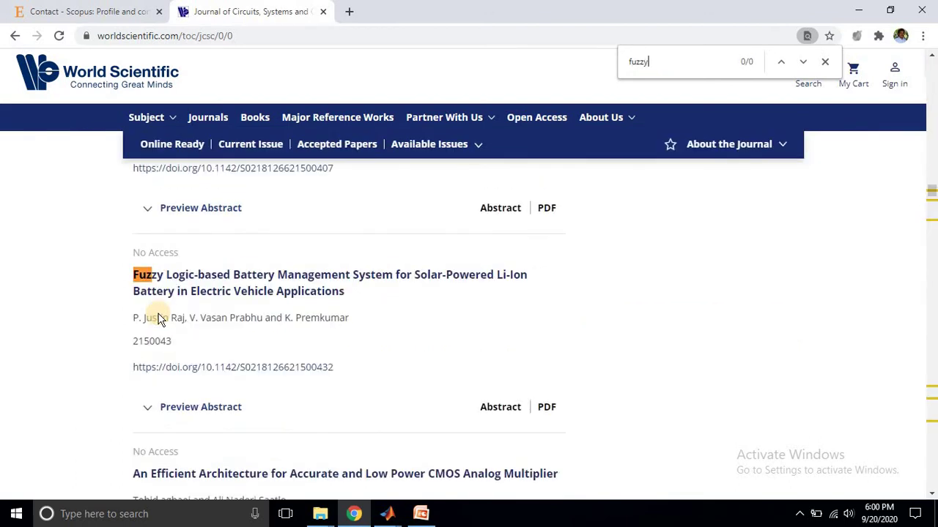
pyautogui.click(282, 294)
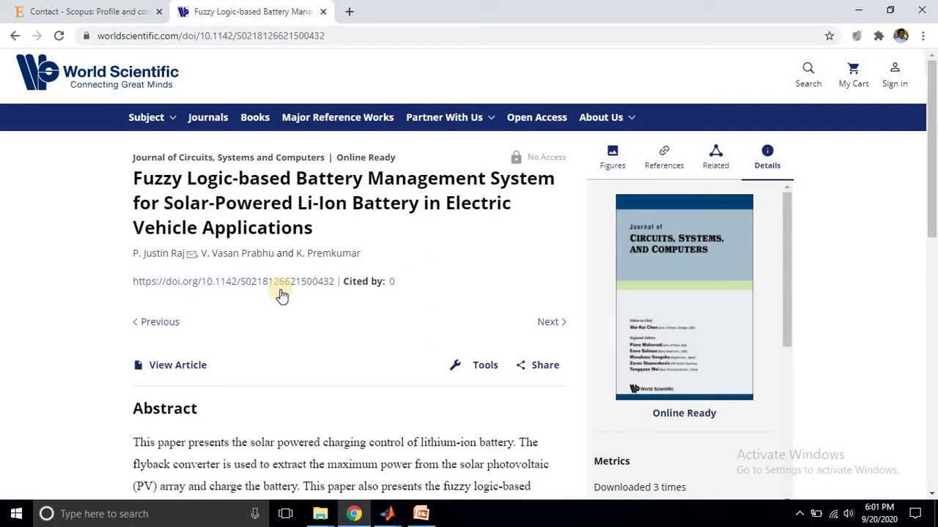
# Find and select the article's publication date, 8 August 2020, in its Details panel.
pyautogui.scroll(-3, 896, 297)
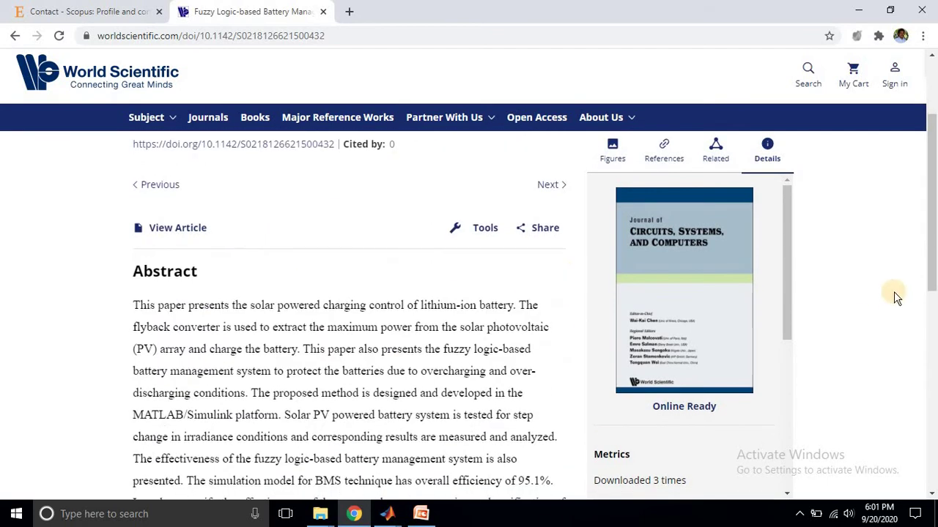
pyautogui.scroll(-2, 728, 300)
pyautogui.scroll(-2, 727, 301)
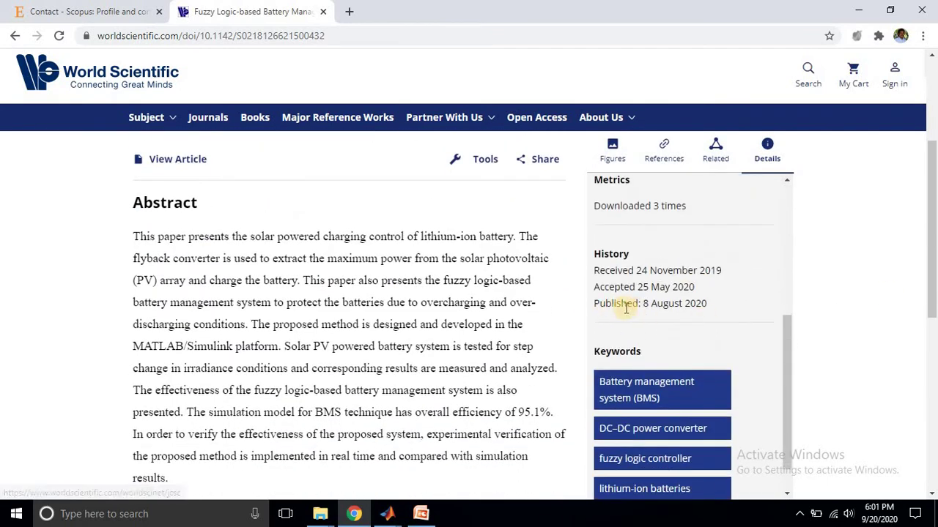
pyautogui.moveTo(644, 305); pyautogui.dragTo(708, 307)
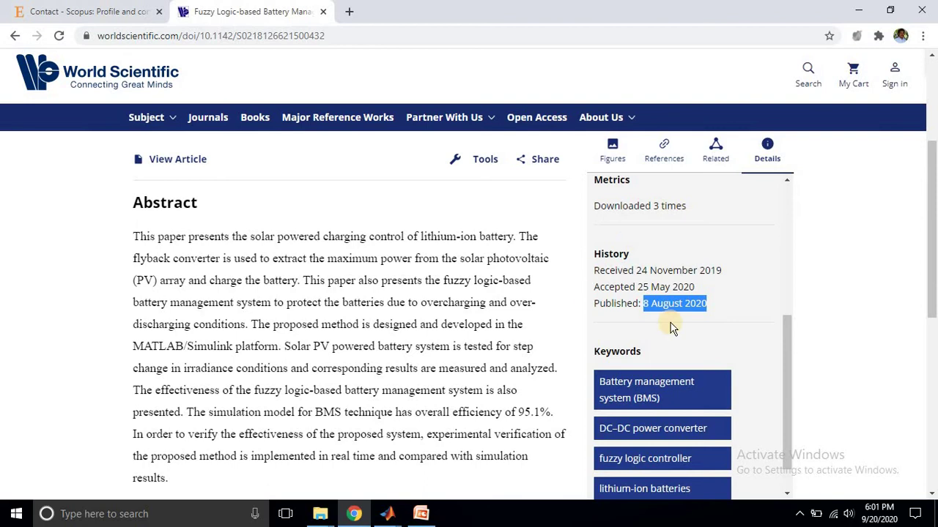
pyautogui.click(50, 11)
# Set the publication date to 08 August 2020 and run the coverage Search.
pyautogui.click(402, 275)
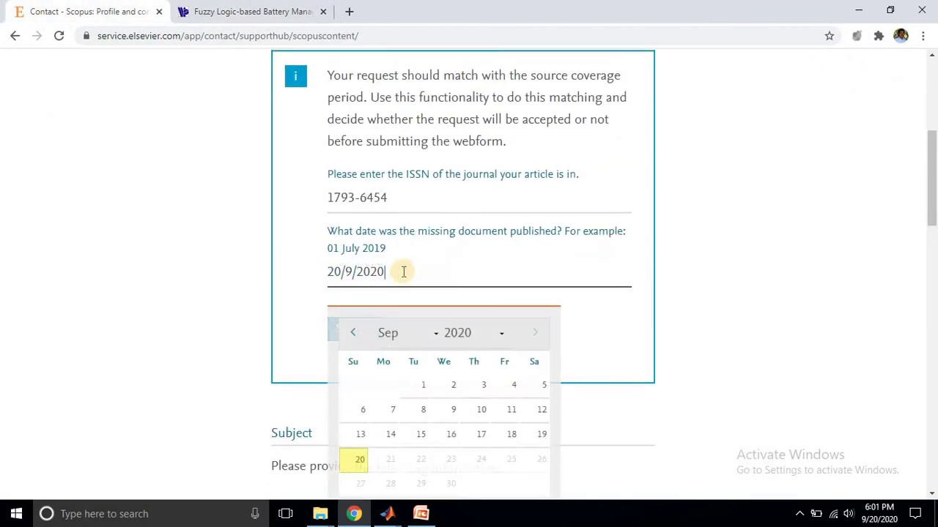
pyautogui.click(405, 337)
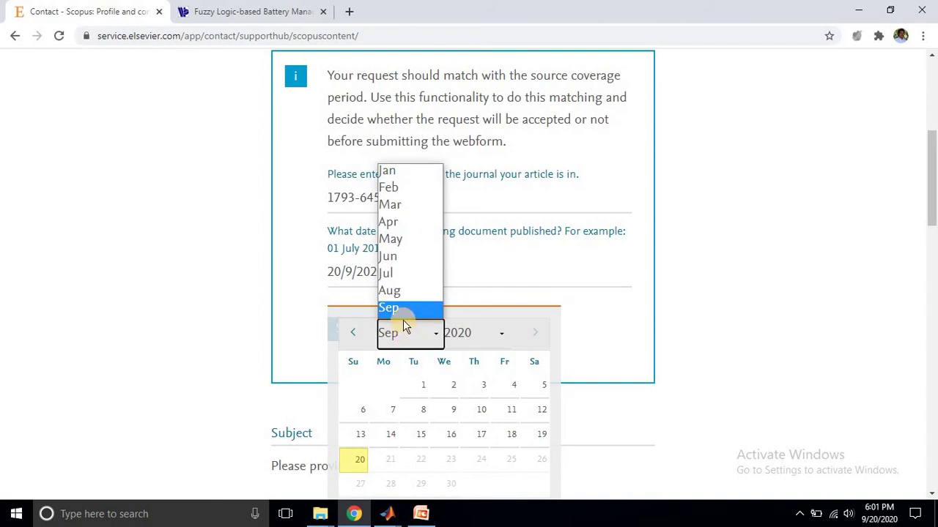
pyautogui.click(409, 291)
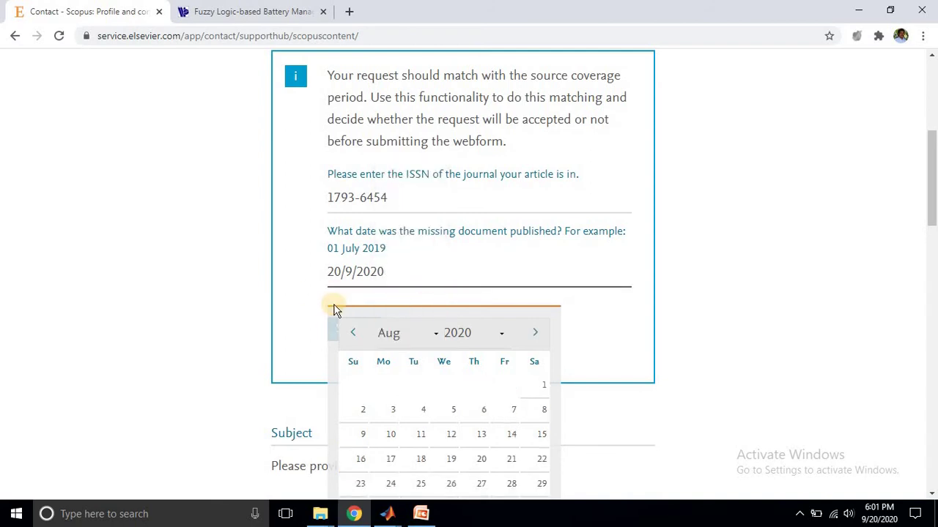
pyautogui.scroll(-1, 305, 315)
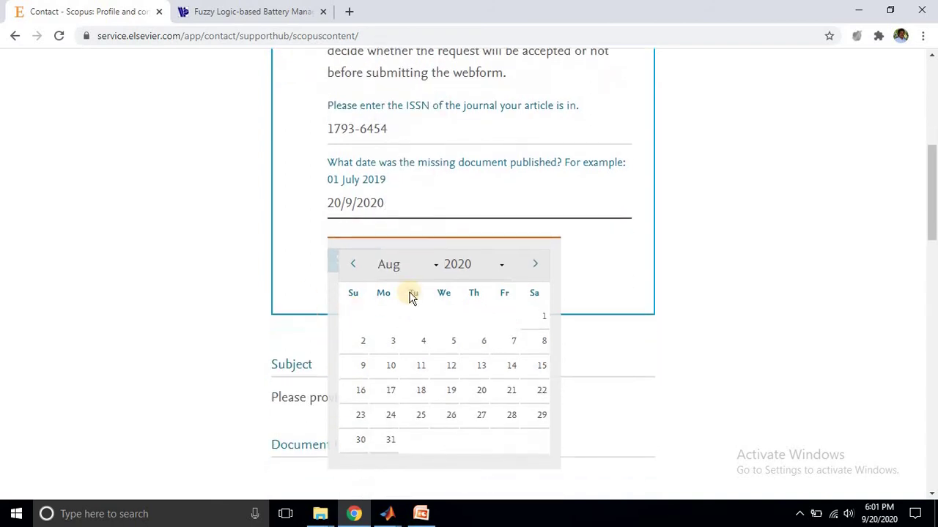
pyautogui.click(544, 350)
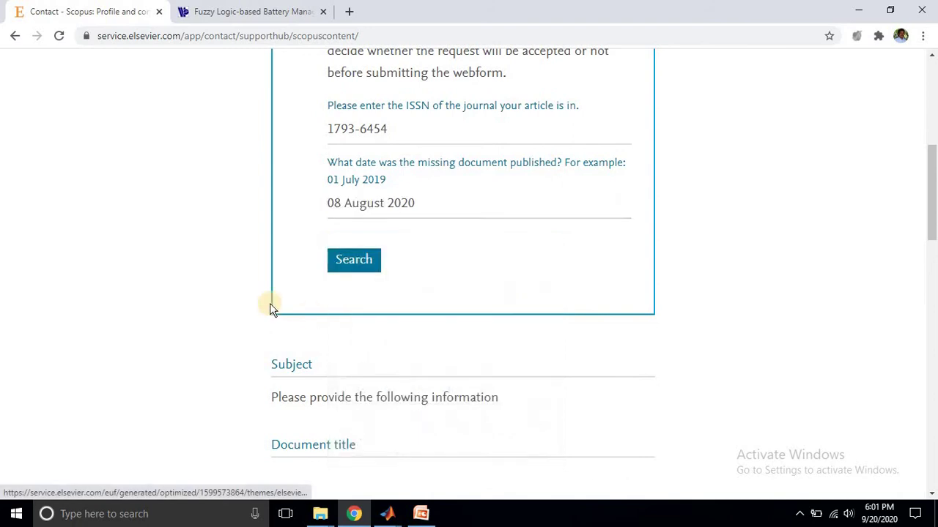
pyautogui.click(360, 271)
pyautogui.scroll(1, 366, 293)
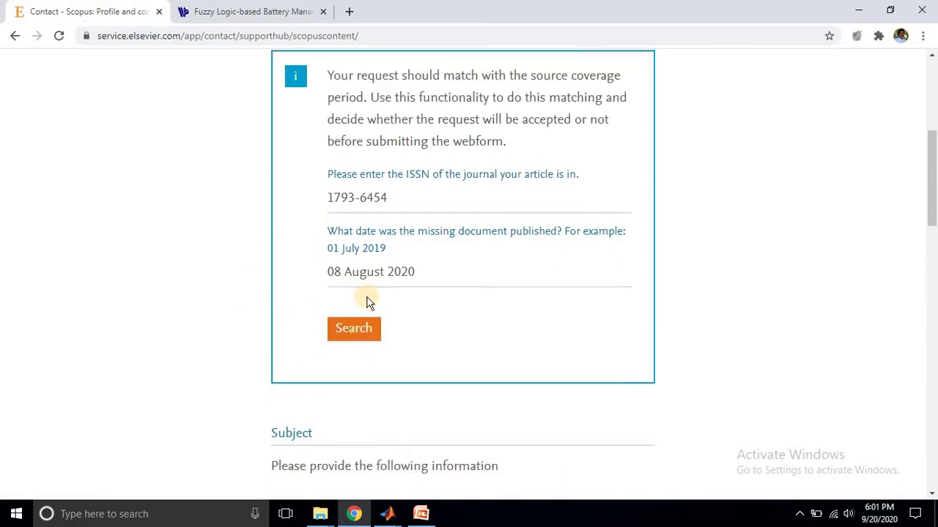
pyautogui.click(359, 334)
pyautogui.scroll(2, 224, 280)
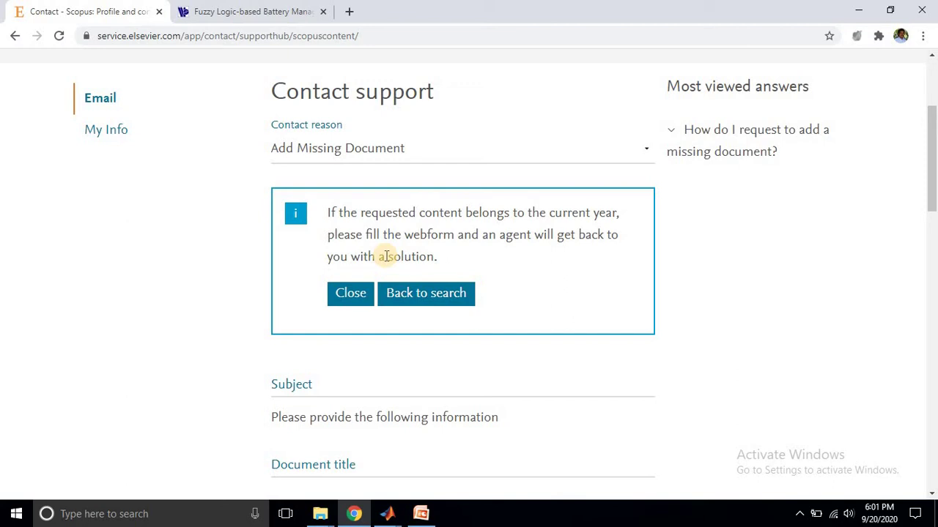
pyautogui.scroll(-2, 220, 253)
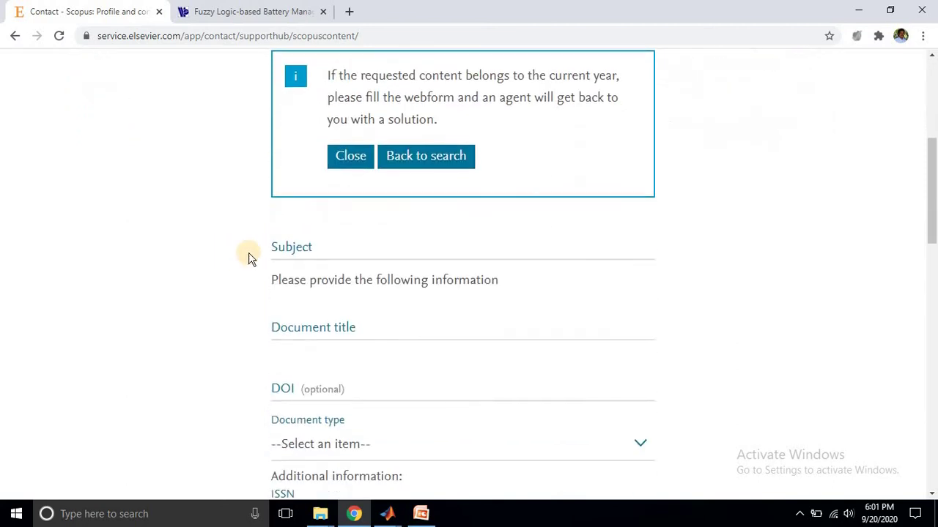
# Enter 'Add my paper in profile' as the request Subject.
pyautogui.click(291, 257)
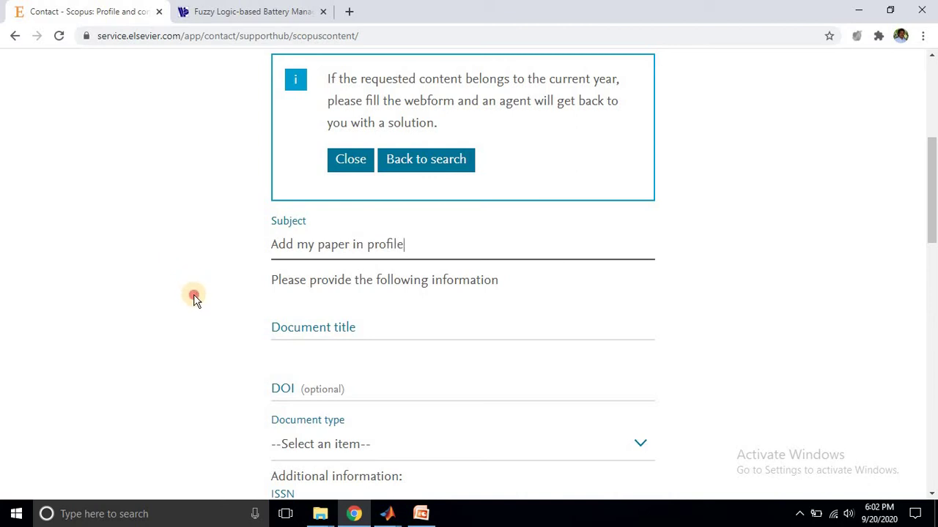
pyautogui.scroll(-1, 218, 310)
pyautogui.click(351, 257)
pyautogui.scroll(-1, 216, 257)
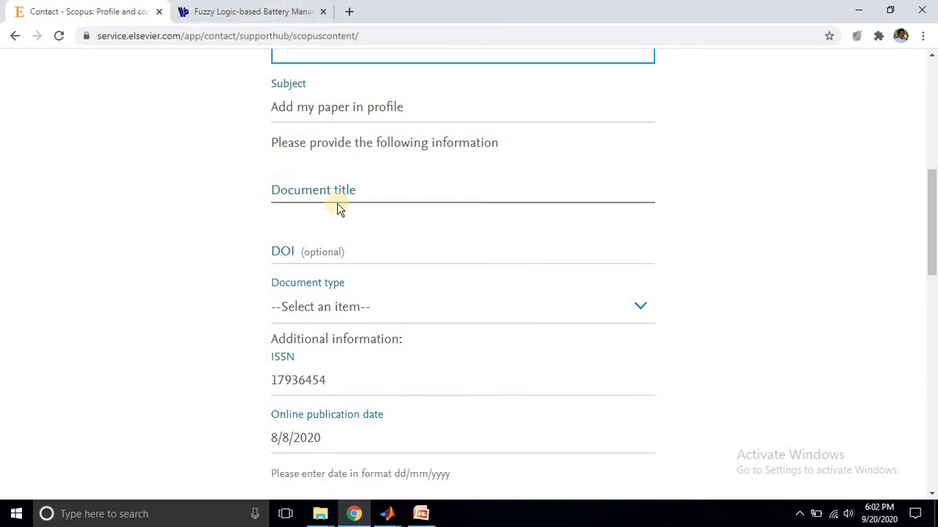
pyautogui.click(241, 14)
# Copy the article title from World Scientific into the Document title field.
pyautogui.scroll(3, 242, 253)
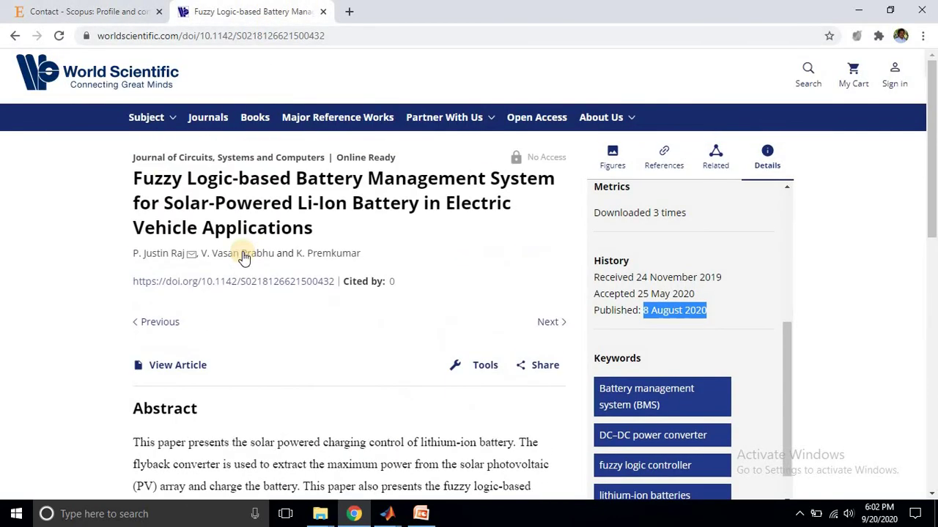
pyautogui.moveTo(134, 179); pyautogui.dragTo(310, 226)
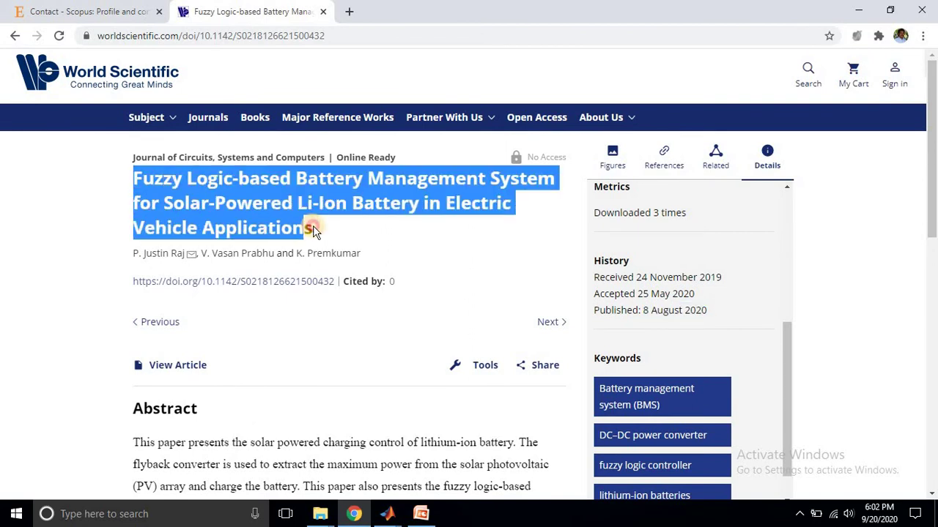
pyautogui.rightClick(275, 209)
pyautogui.click(297, 218)
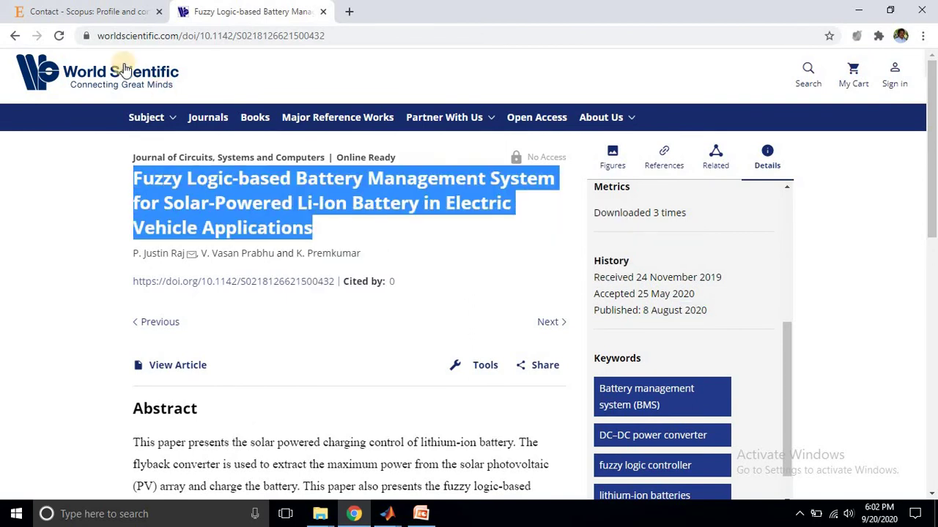
pyautogui.click(122, 11)
pyautogui.click(292, 194)
pyautogui.rightClick(288, 191)
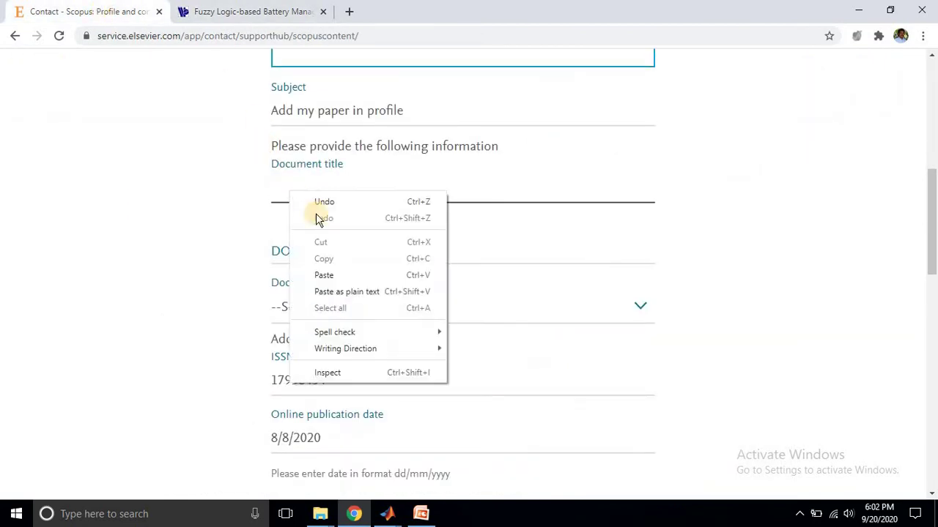
pyautogui.click(335, 274)
pyautogui.click(193, 245)
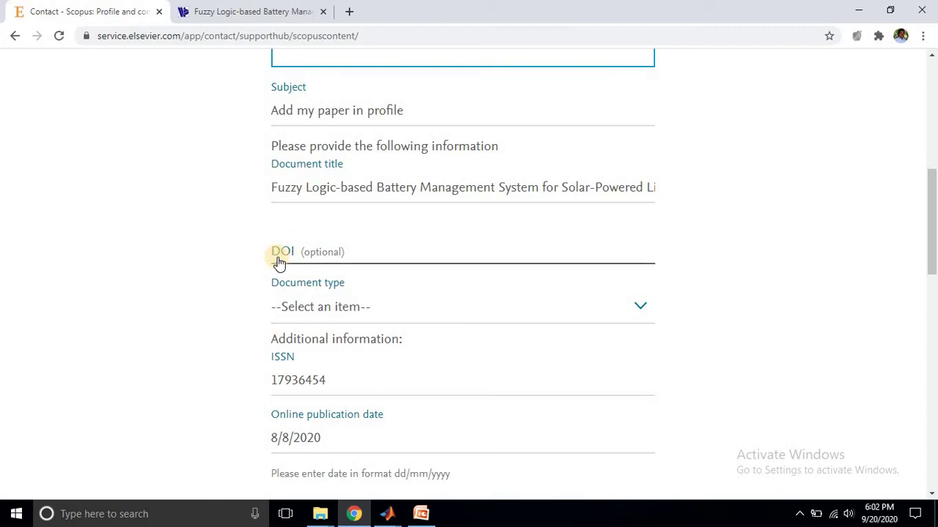
pyautogui.click(230, 11)
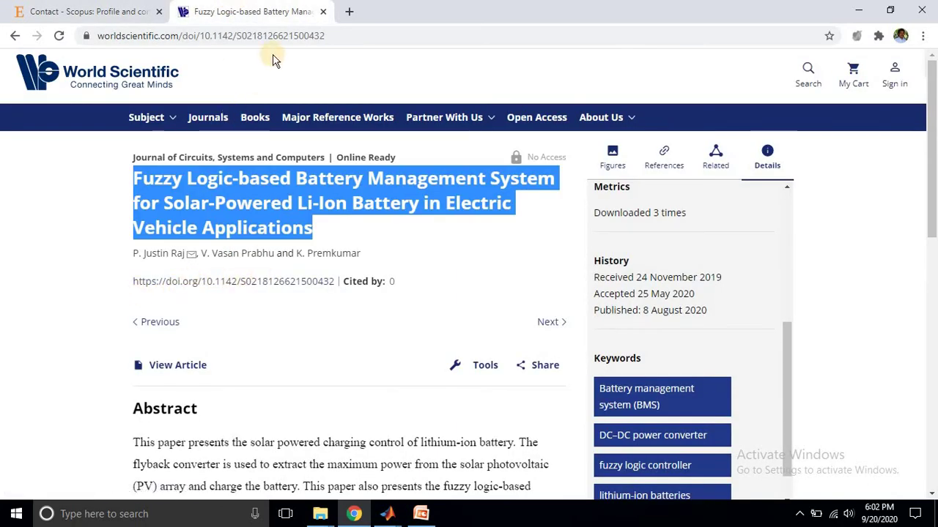
pyautogui.moveTo(331, 38); pyautogui.dragTo(213, 34)
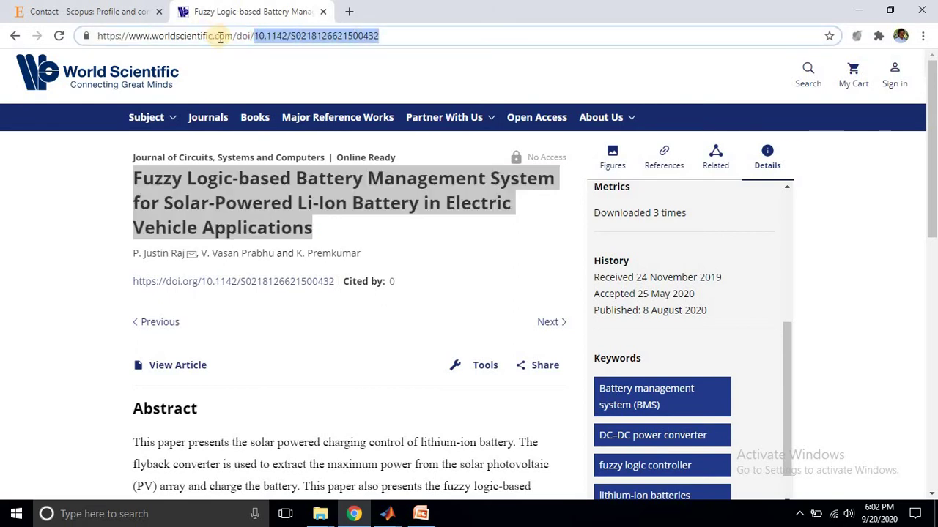
pyautogui.rightClick(267, 36)
pyautogui.click(305, 90)
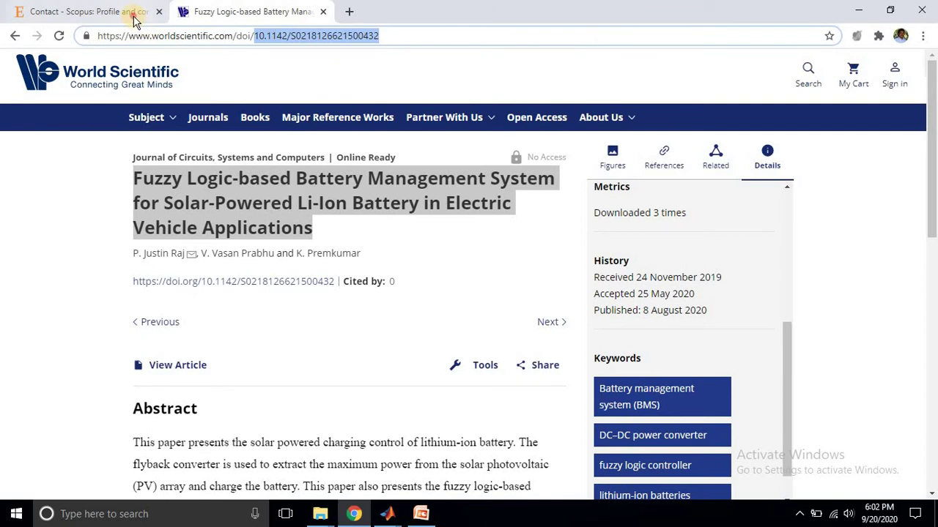
pyautogui.click(130, 11)
pyautogui.click(281, 254)
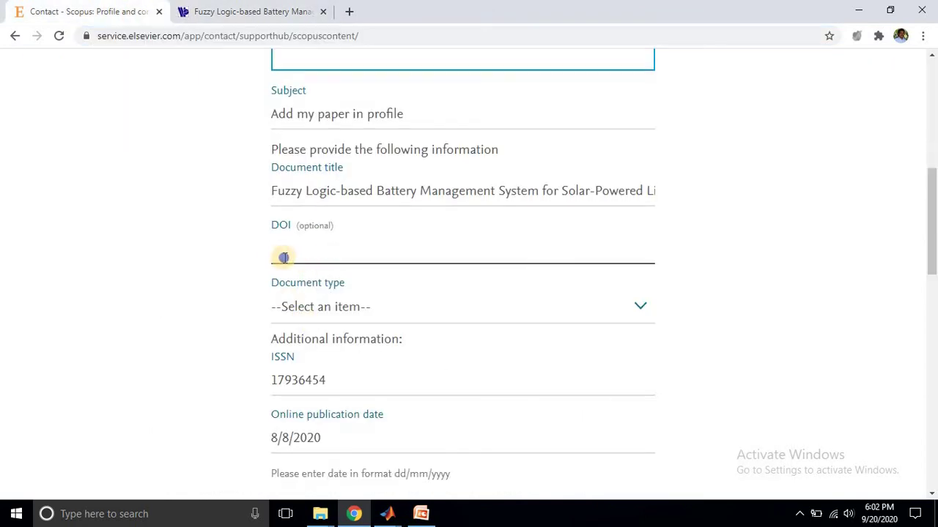
pyautogui.rightClick(284, 257)
pyautogui.click(321, 342)
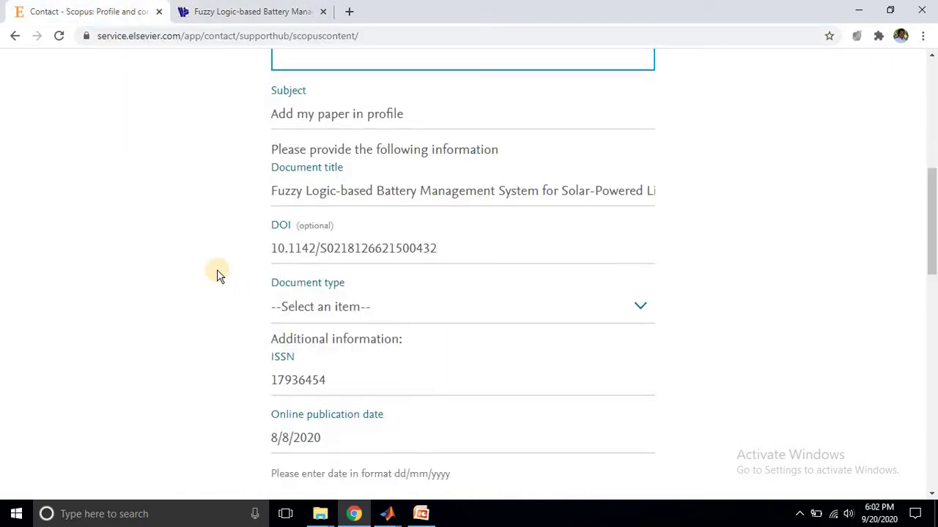
pyautogui.scroll(-1, 217, 274)
# Choose Article as the missing document's type.
pyautogui.click(319, 245)
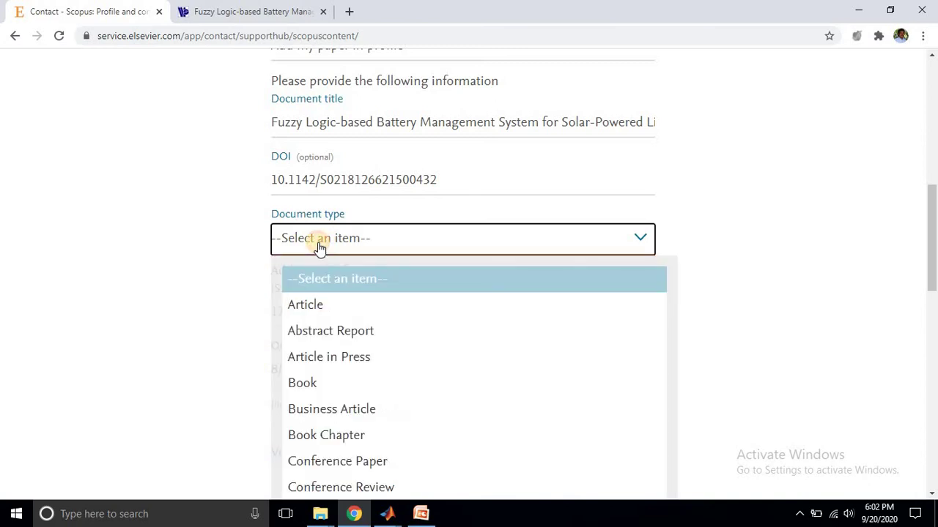
pyautogui.scroll(-1, 320, 246)
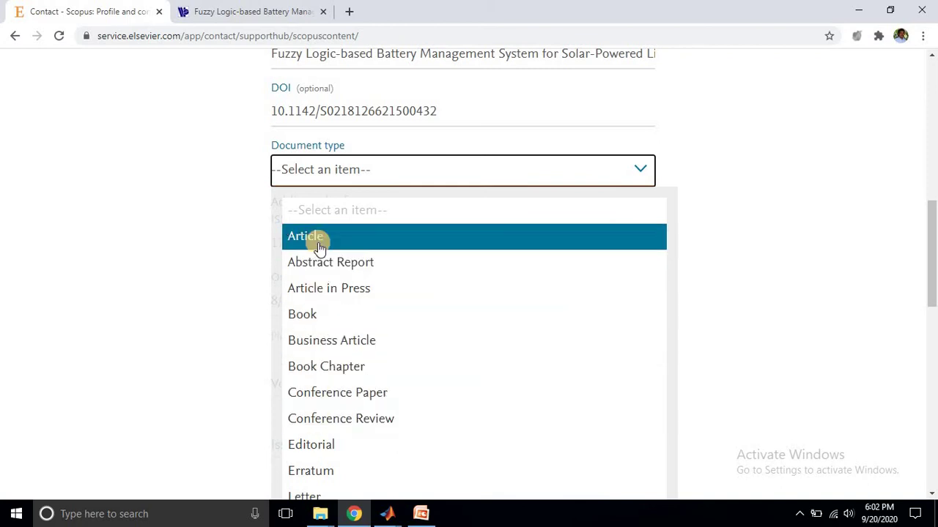
pyautogui.click(283, 236)
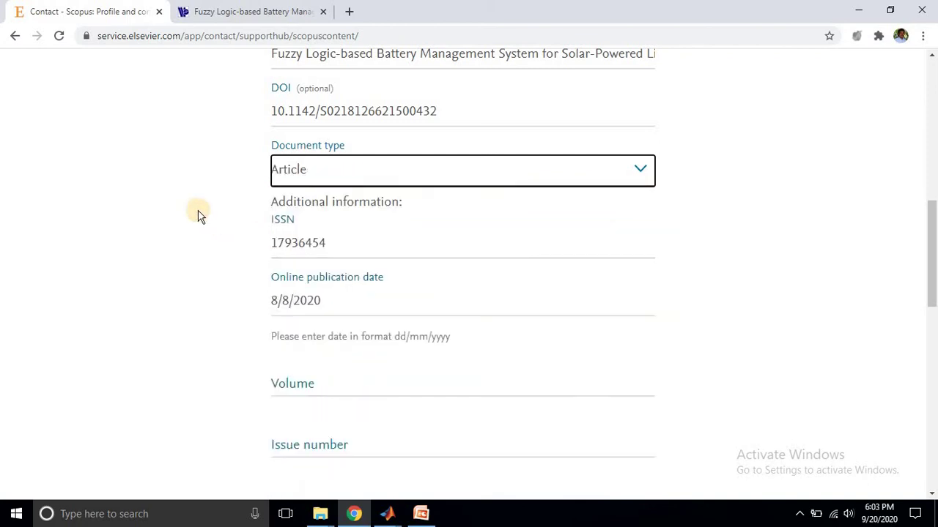
pyautogui.scroll(-2, 201, 230)
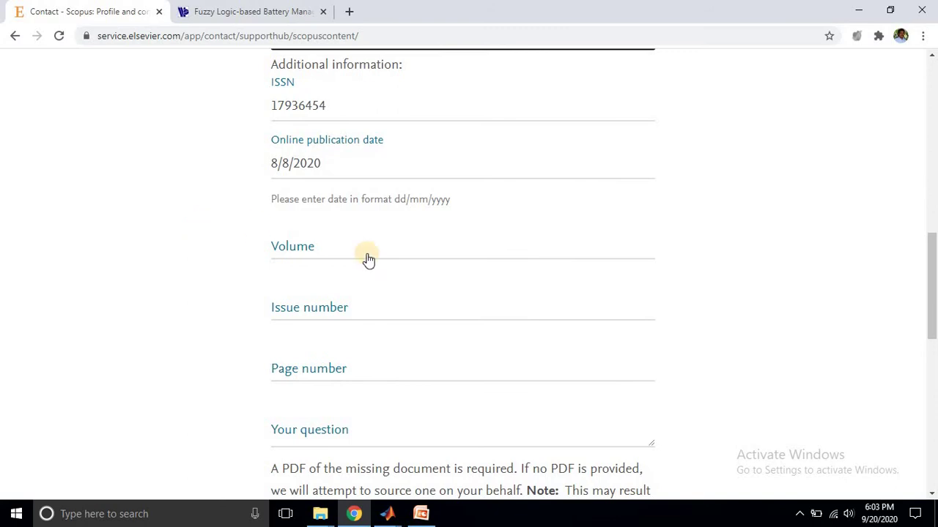
pyautogui.scroll(1, 237, 251)
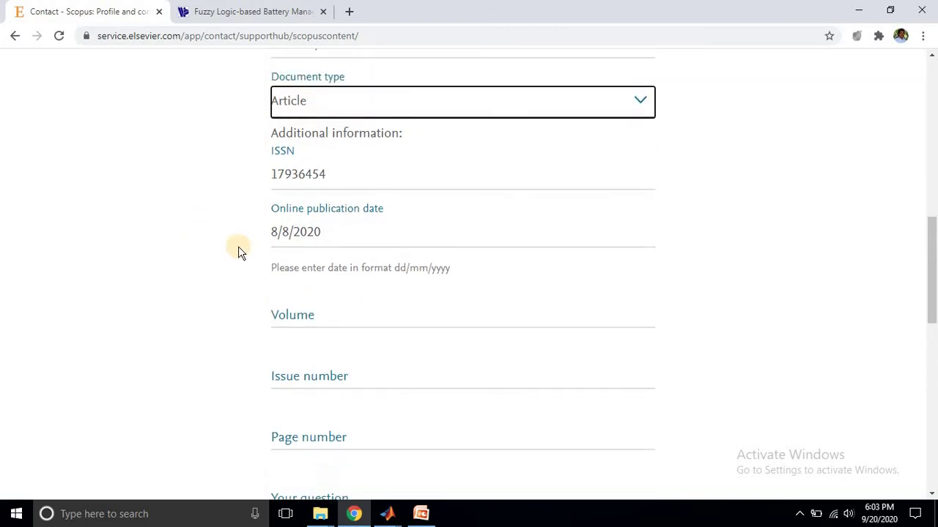
pyautogui.scroll(-1, 288, 273)
pyautogui.scroll(-2, 293, 273)
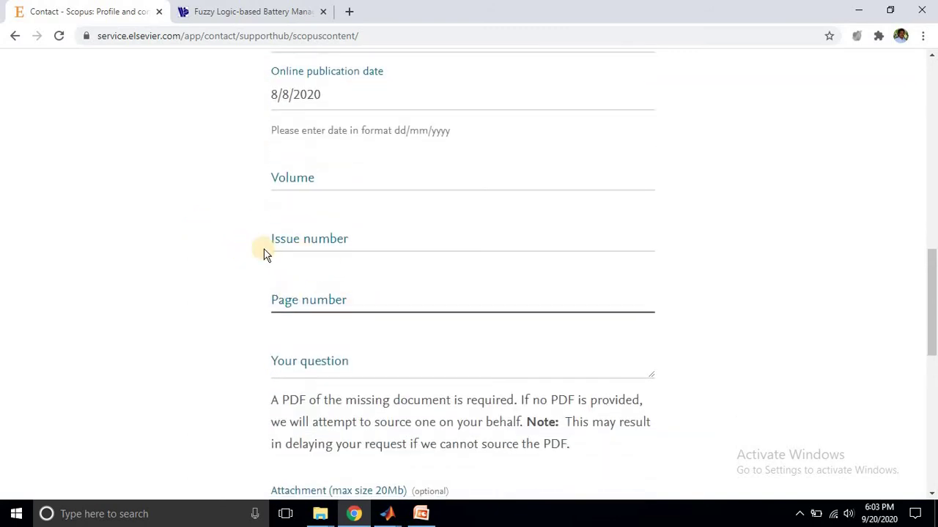
pyautogui.scroll(2, 244, 216)
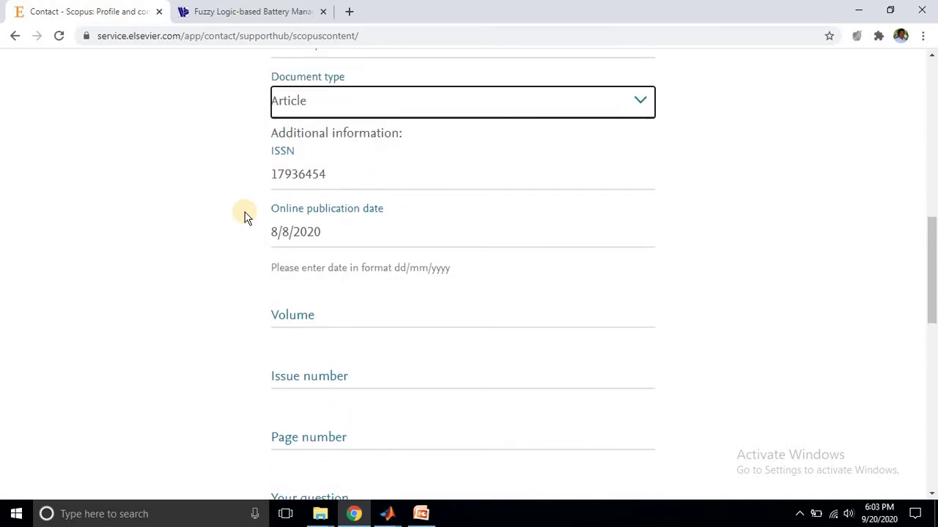
pyautogui.scroll(1, 244, 217)
pyautogui.scroll(-2, 244, 216)
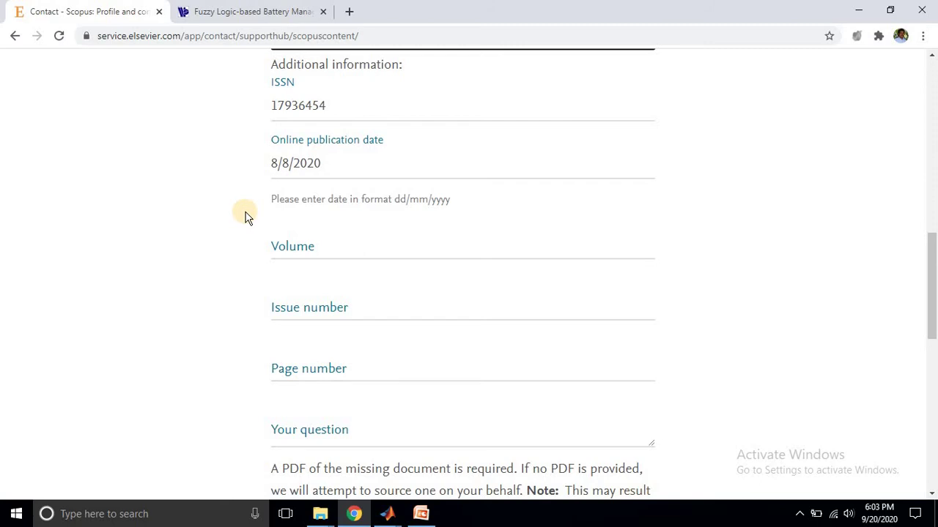
pyautogui.scroll(-1, 245, 216)
pyautogui.scroll(-1, 247, 216)
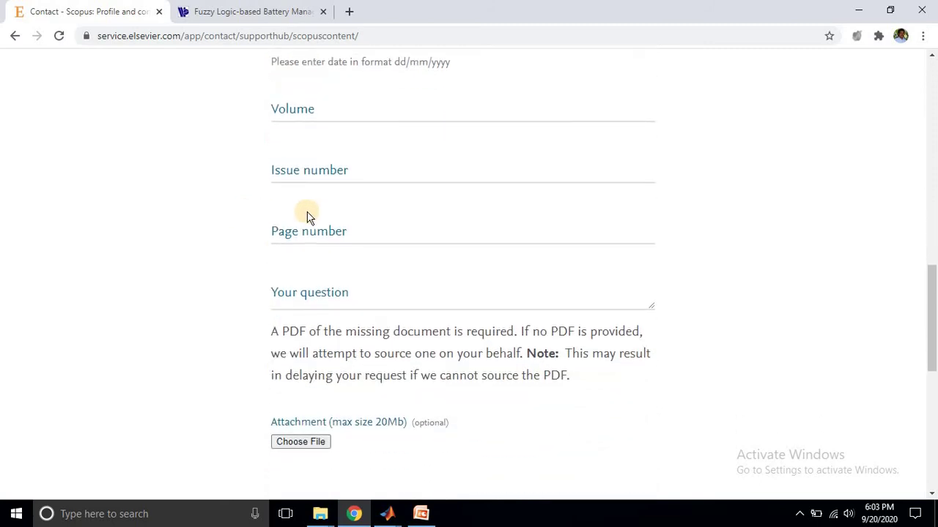
pyautogui.scroll(1, 308, 215)
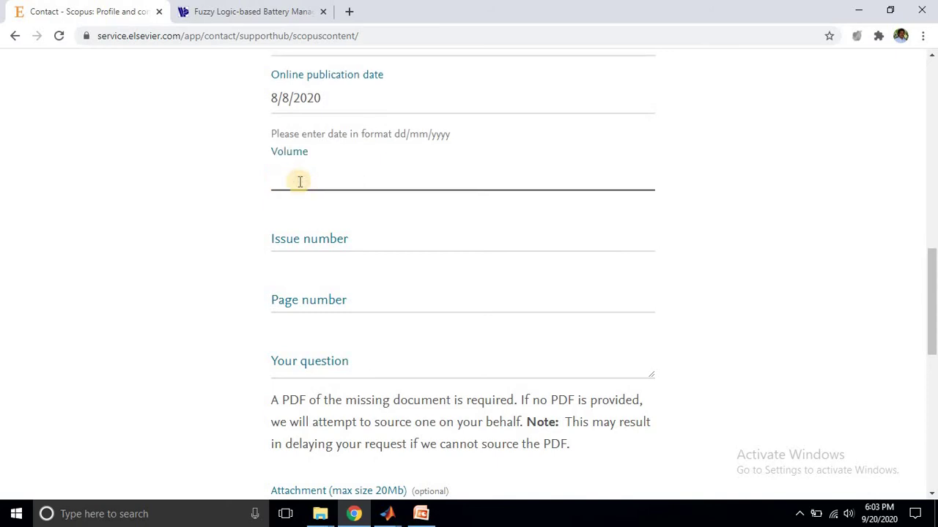
# Give Volume and Issue number as Nil and Page number as 1.
pyautogui.click(305, 246)
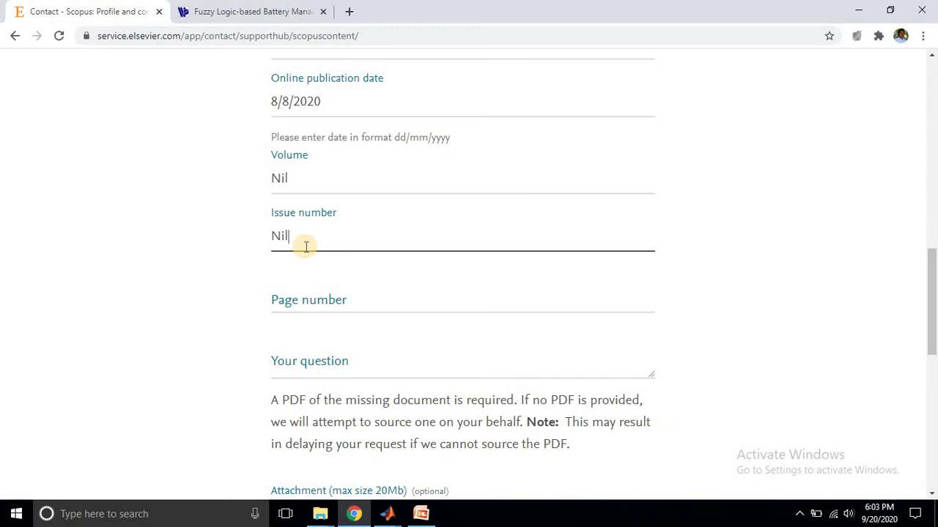
pyautogui.click(298, 300)
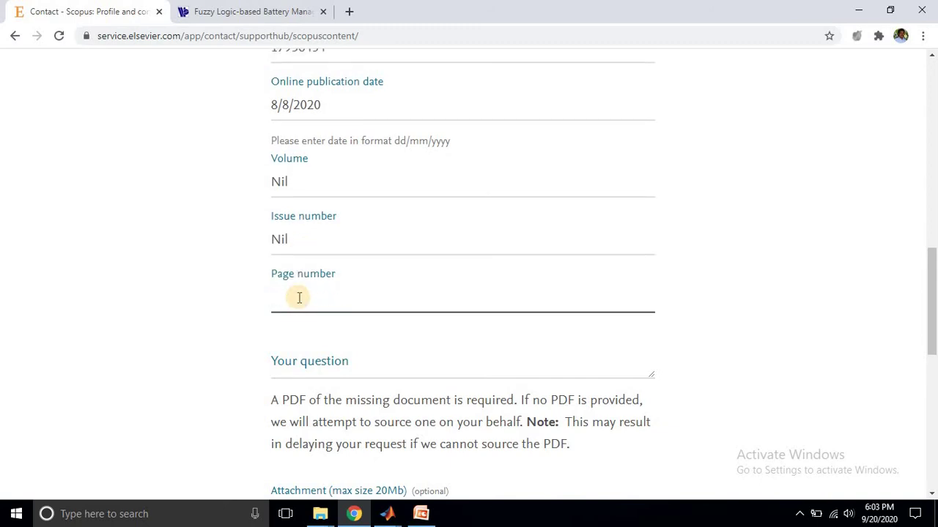
pyautogui.write('1')
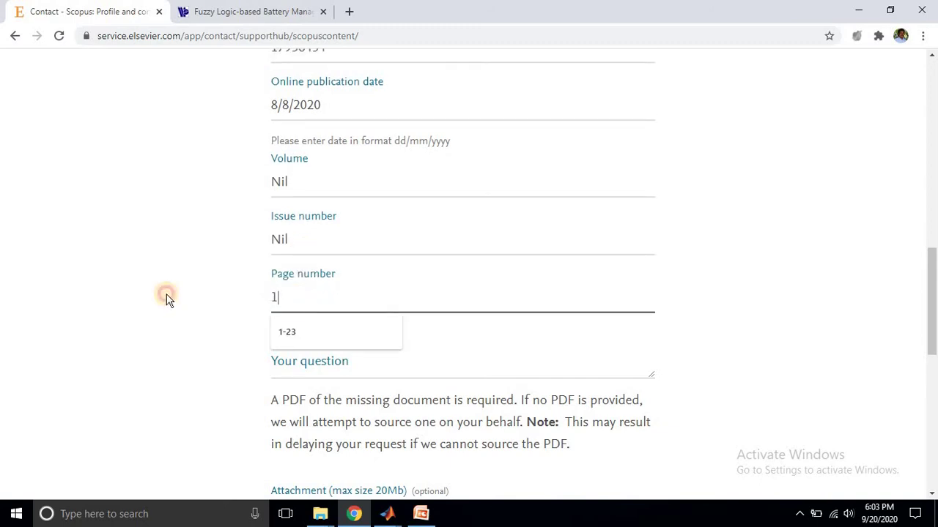
pyautogui.click(184, 286)
# Put the cursor in the Your question field.
pyautogui.scroll(-2, 184, 279)
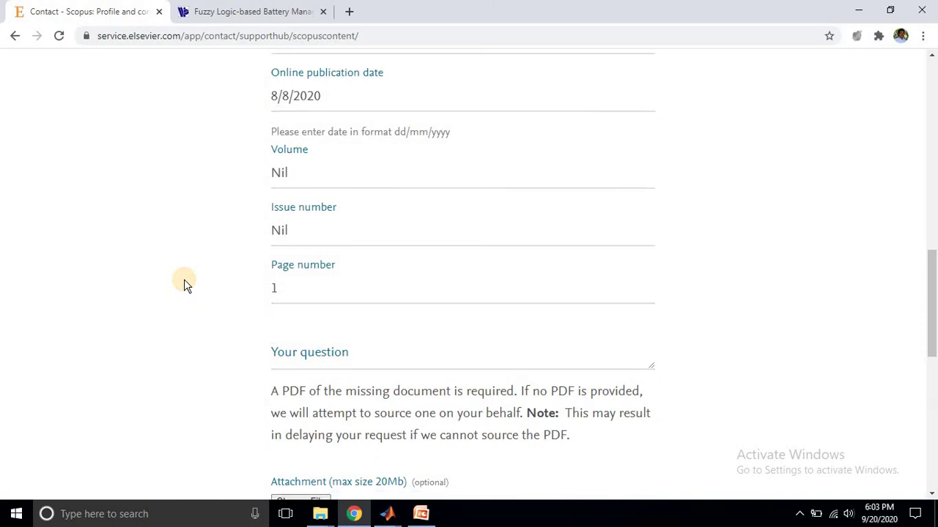
pyautogui.click(325, 234)
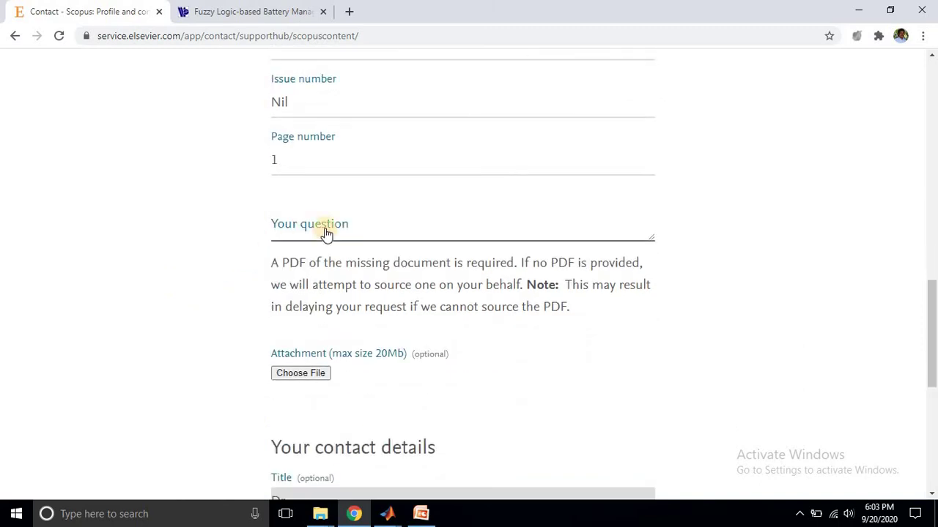
pyautogui.scroll(2, 232, 249)
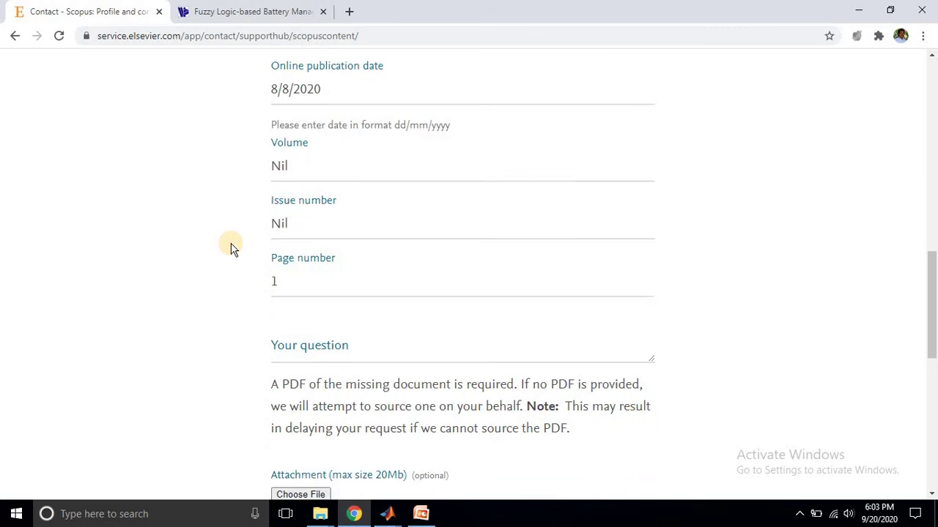
pyautogui.scroll(-2, 250, 244)
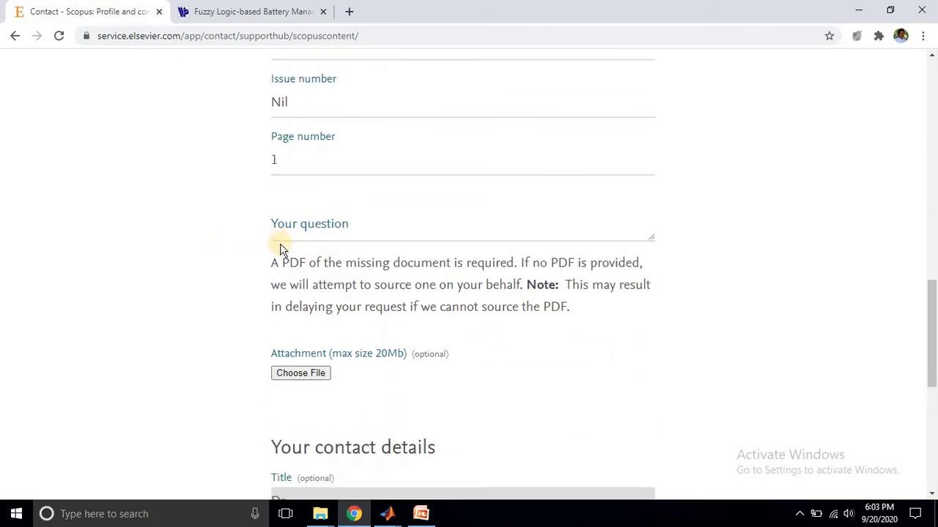
pyautogui.click(291, 238)
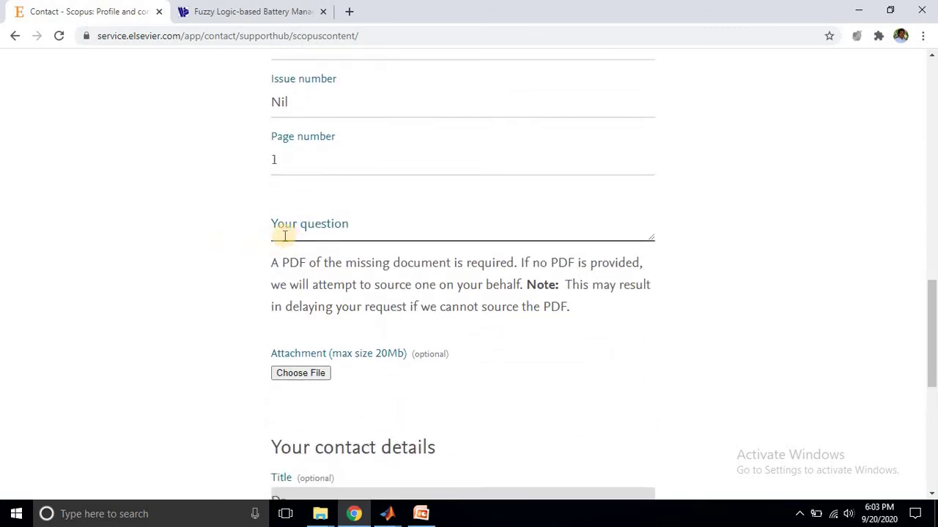
pyautogui.scroll(2, 269, 231)
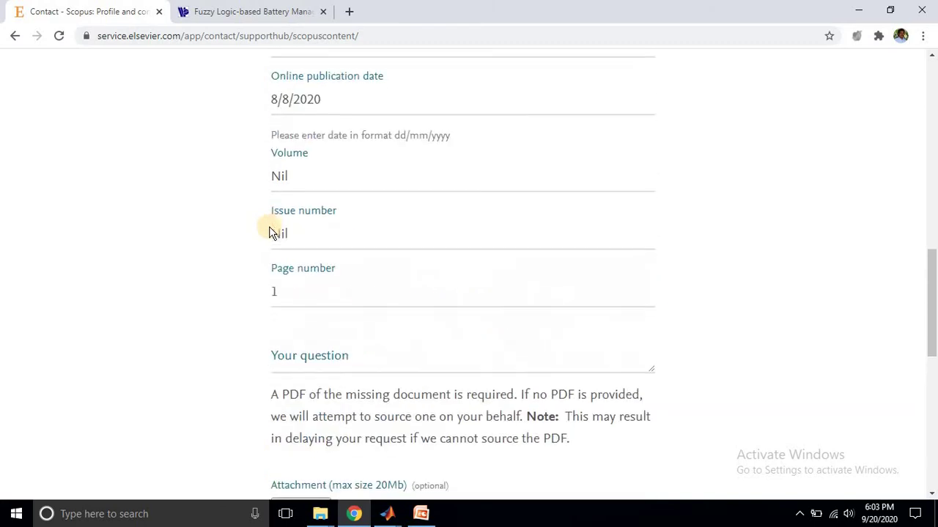
pyautogui.scroll(4, 269, 232)
# Copy the subject 'Add my paper in profile' and paste it into Your question.
pyautogui.click(334, 259)
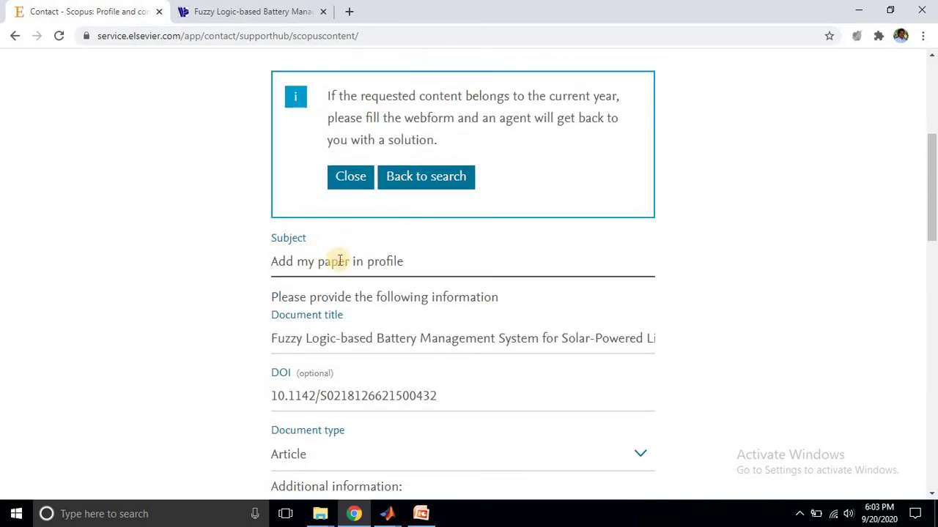
pyautogui.moveTo(413, 260); pyautogui.dragTo(289, 262)
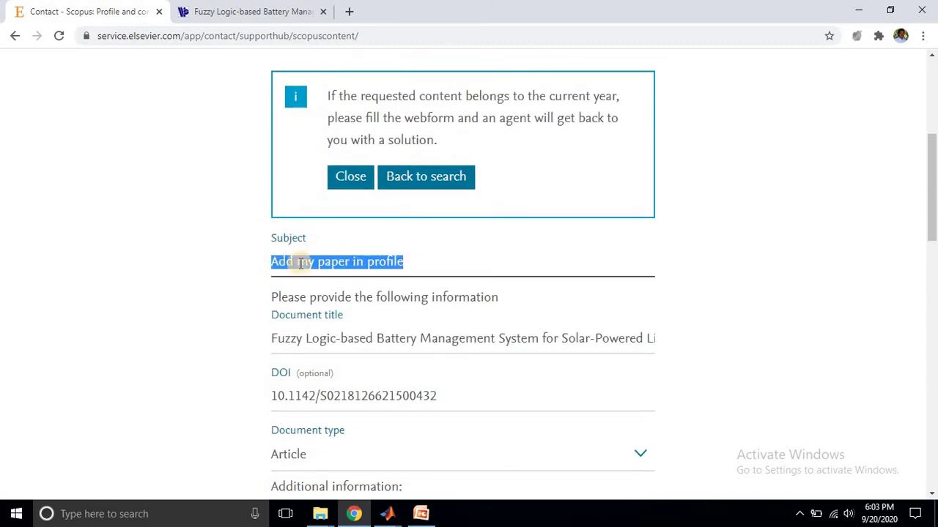
pyautogui.rightClick(306, 262)
pyautogui.click(341, 289)
pyautogui.scroll(-8, 172, 259)
pyautogui.click(278, 241)
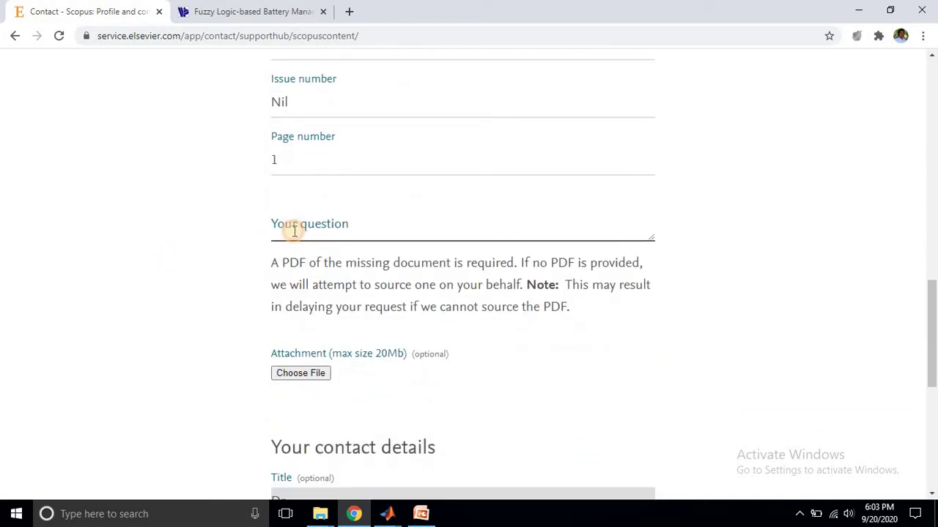
pyautogui.rightClick(291, 230)
pyautogui.click(323, 313)
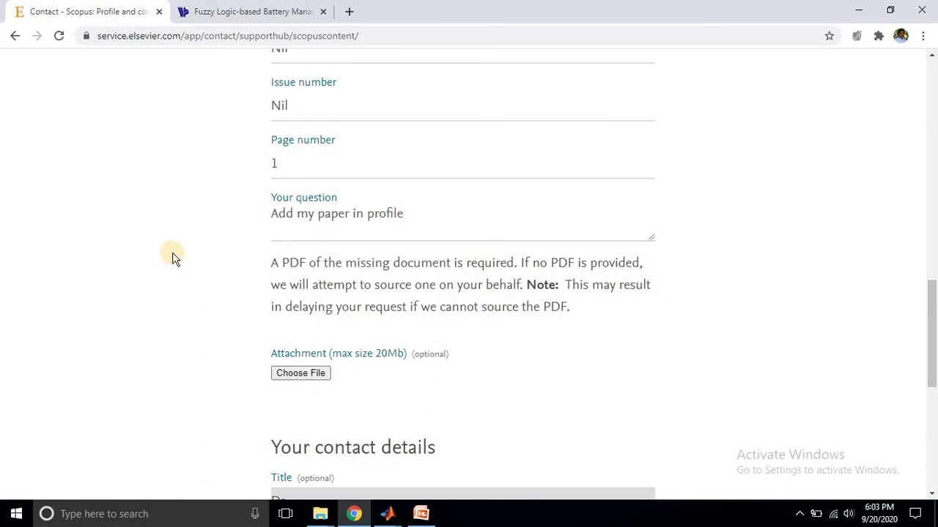
pyautogui.scroll(-2, 283, 184)
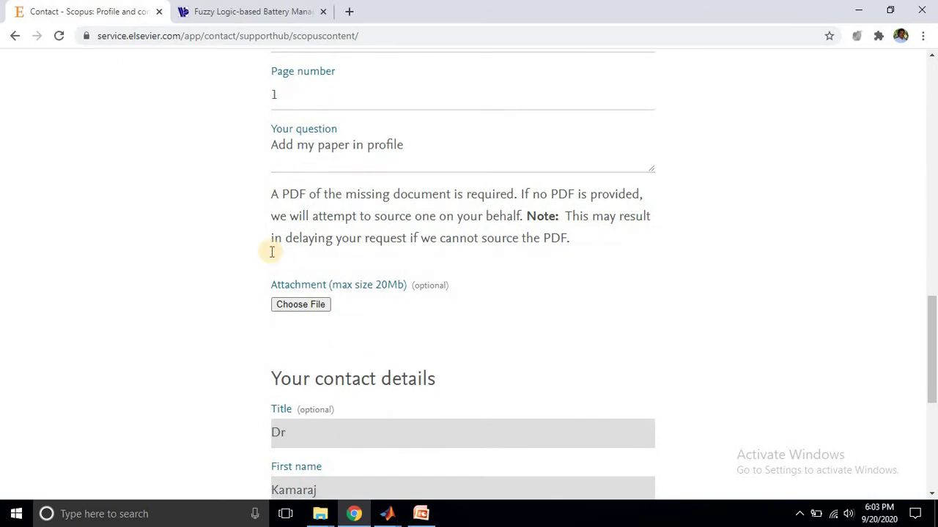
pyautogui.scroll(-4, 272, 252)
pyautogui.scroll(2, 305, 192)
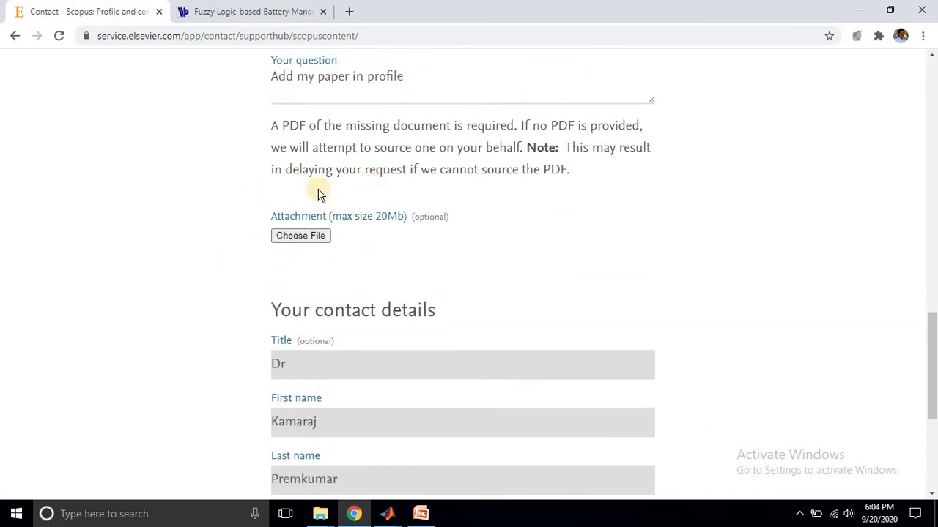
# Open the print preview of the World Scientific article page.
pyautogui.click(245, 13)
pyautogui.click(70, 256)
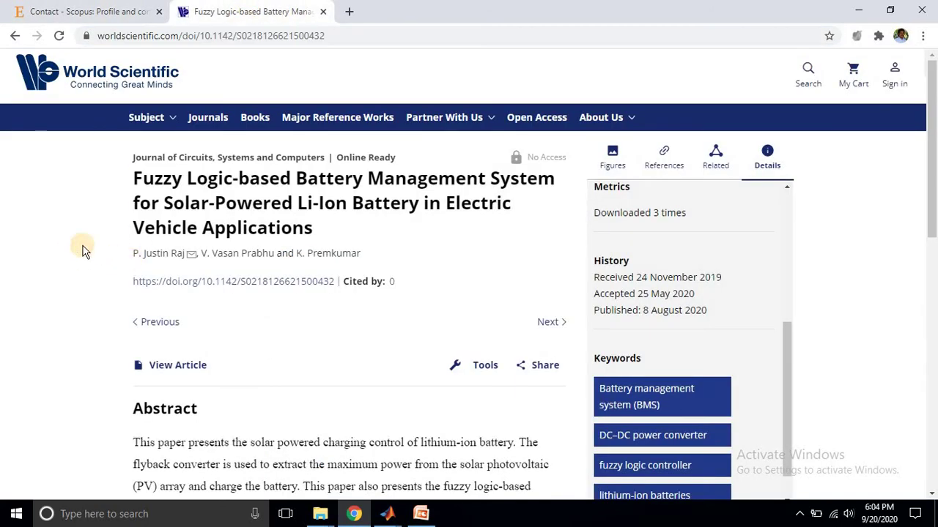
pyautogui.scroll(-2, 80, 247)
pyautogui.scroll(2, 82, 251)
pyautogui.hotkey('ctrl', 'p')
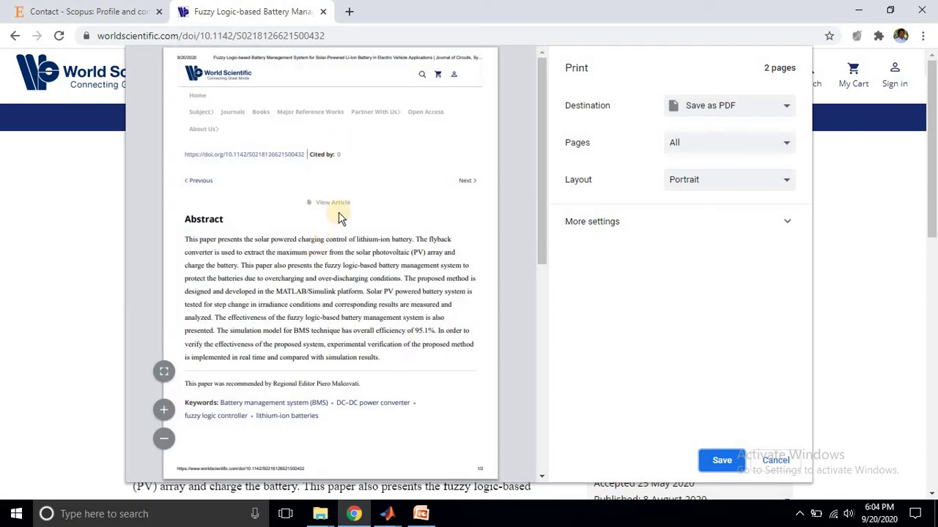
pyautogui.scroll(-10, 339, 217)
# Save it as a PDF in Youtubechannel's Scopus add-missing-documents folder.
pyautogui.click(722, 461)
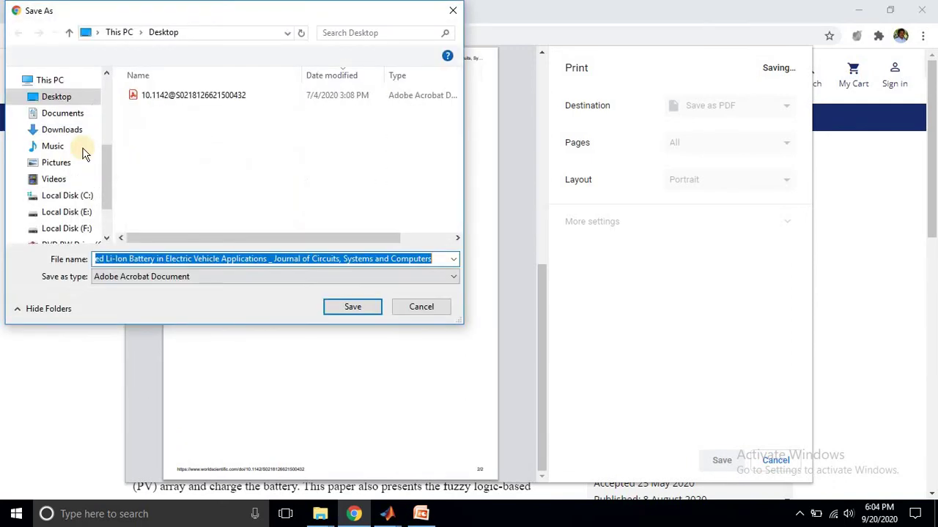
pyautogui.scroll(5, 84, 150)
pyautogui.click(83, 157)
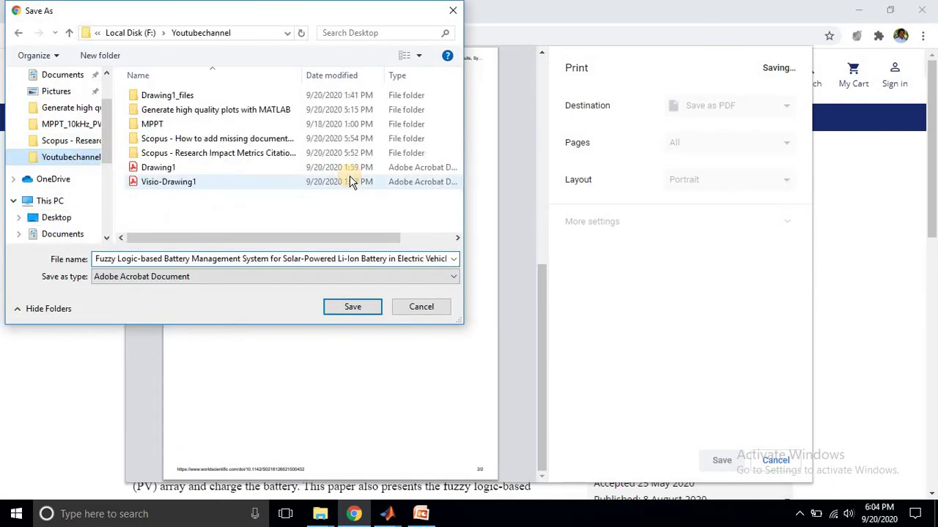
pyautogui.click(208, 143)
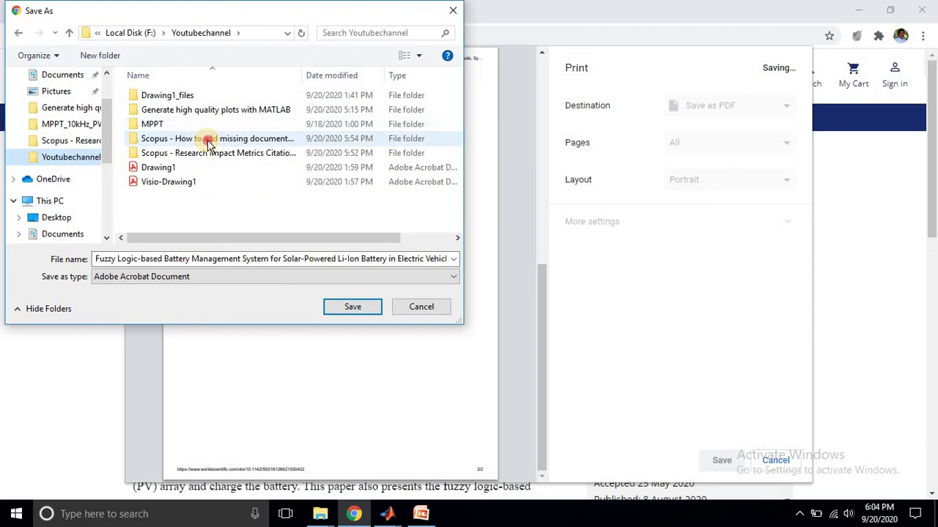
pyautogui.doubleClick(208, 144)
pyautogui.click(353, 308)
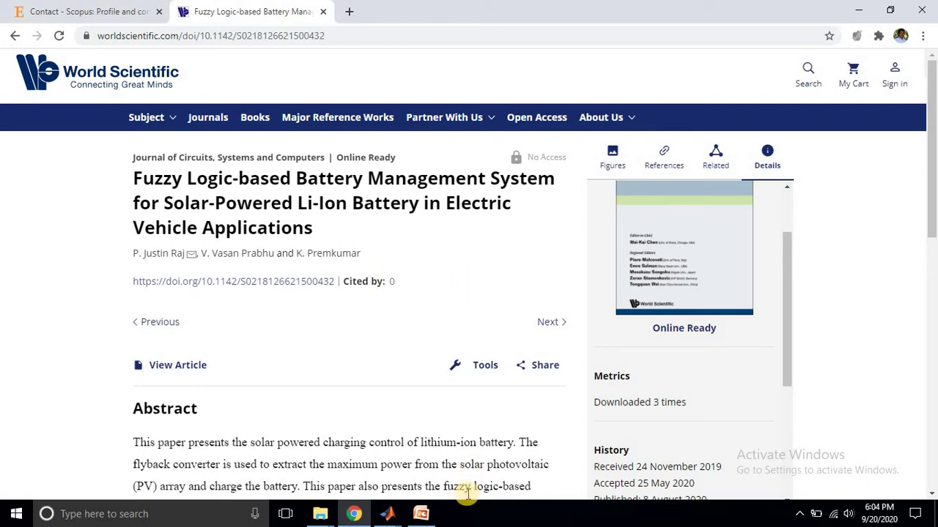
pyautogui.click(326, 512)
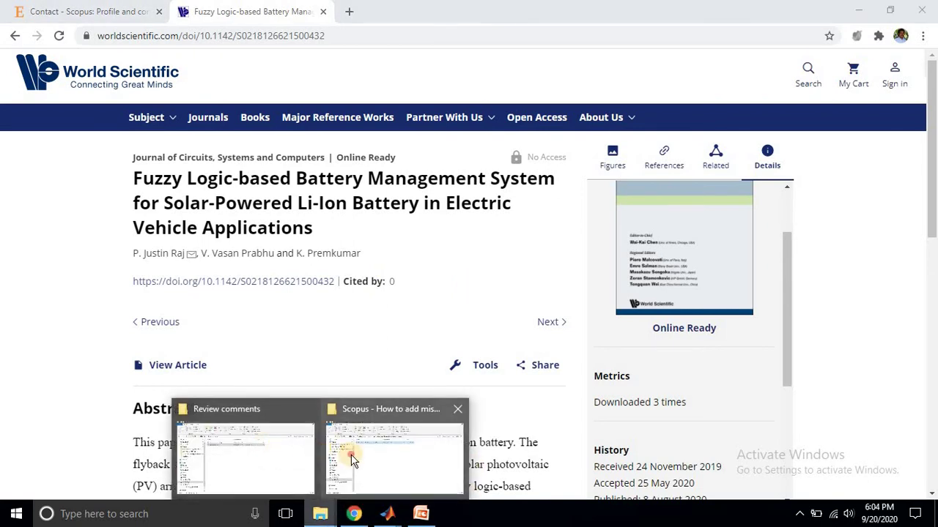
# Delete the saved article PDF by mistake, then restore it with Ctrl+Z.
pyautogui.click(350, 455)
pyautogui.click(315, 150)
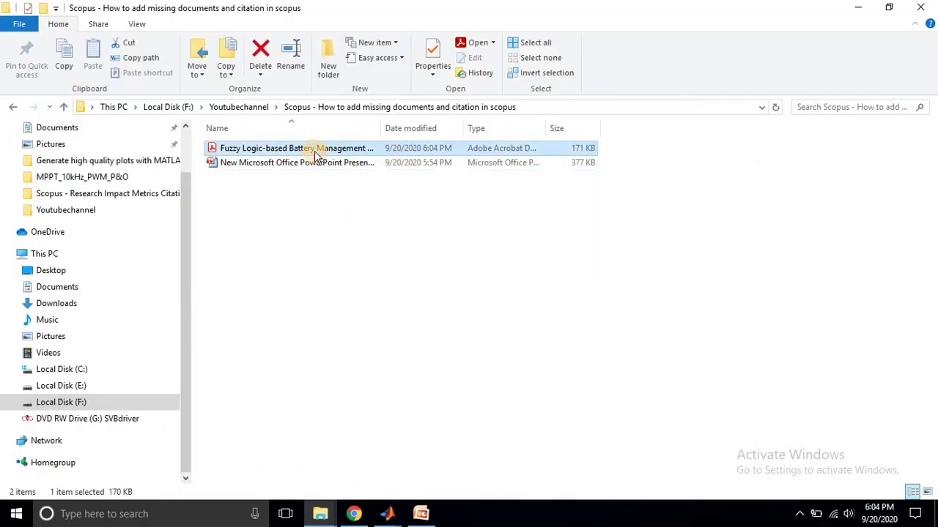
pyautogui.rightClick(316, 151)
pyautogui.click(383, 459)
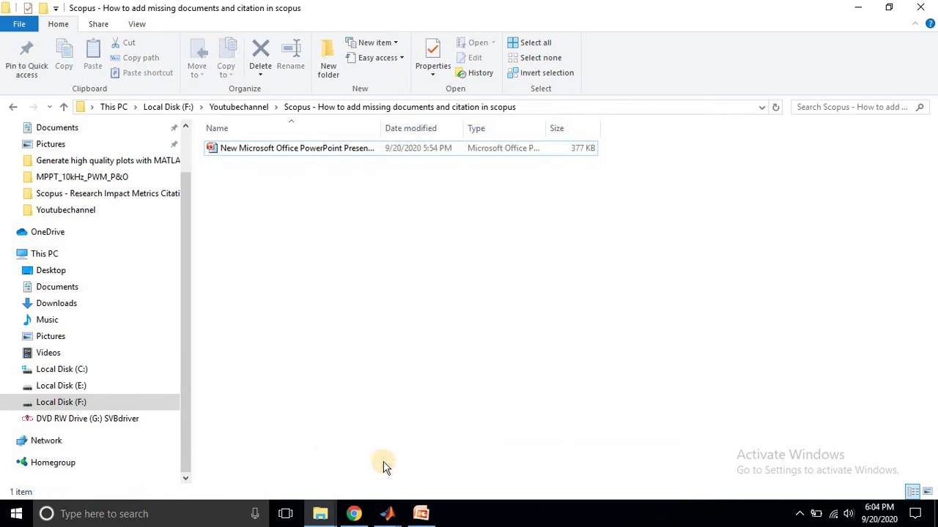
pyautogui.hotkey('ctrl', 'z')
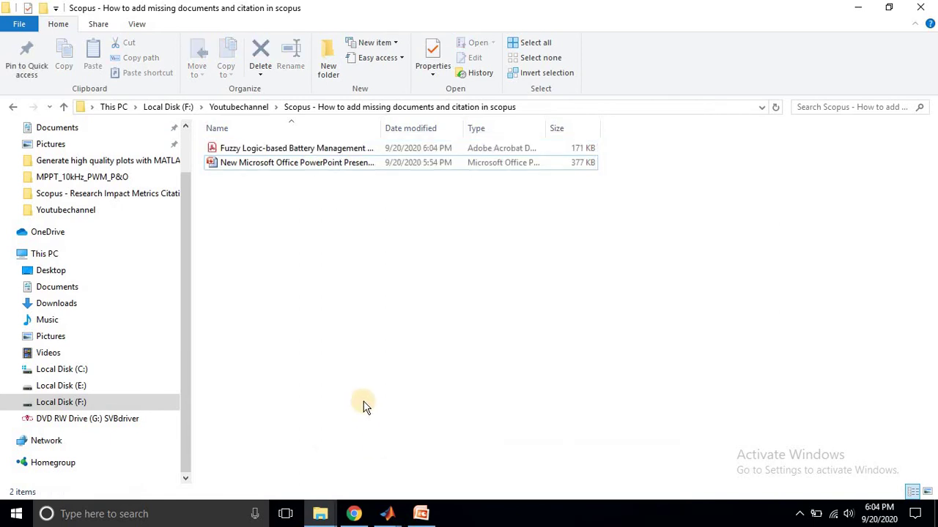
# Rename the article PDF to 1 and return to the Scopus contact form.
pyautogui.rightClick(306, 152)
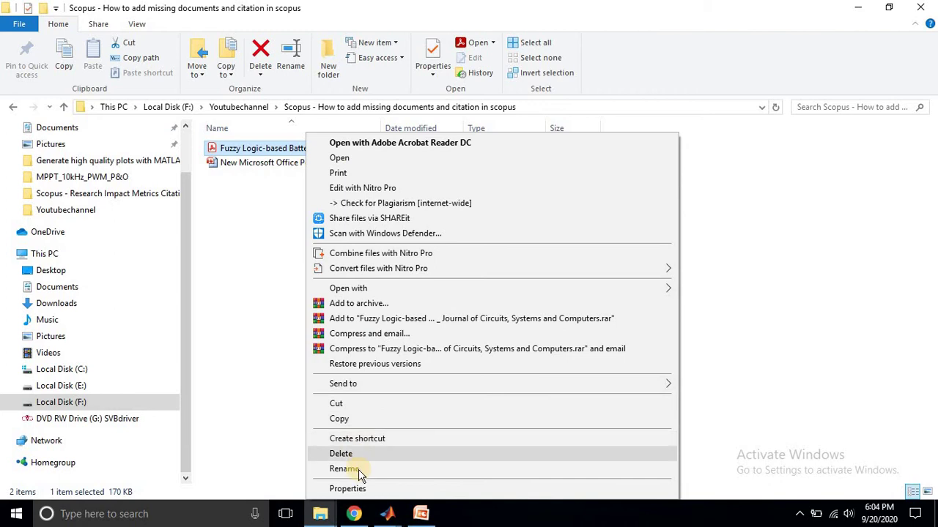
pyautogui.click(358, 469)
pyautogui.write('1')
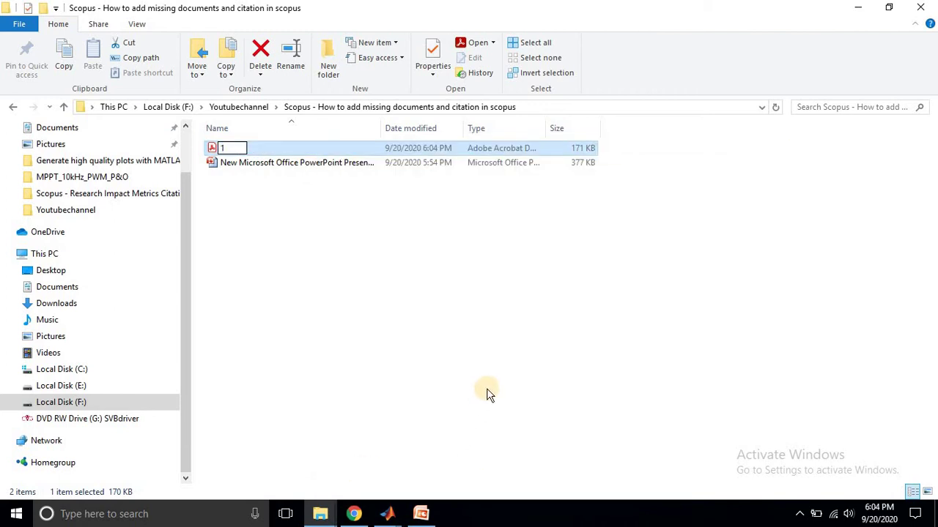
pyautogui.click(484, 390)
pyautogui.click(354, 513)
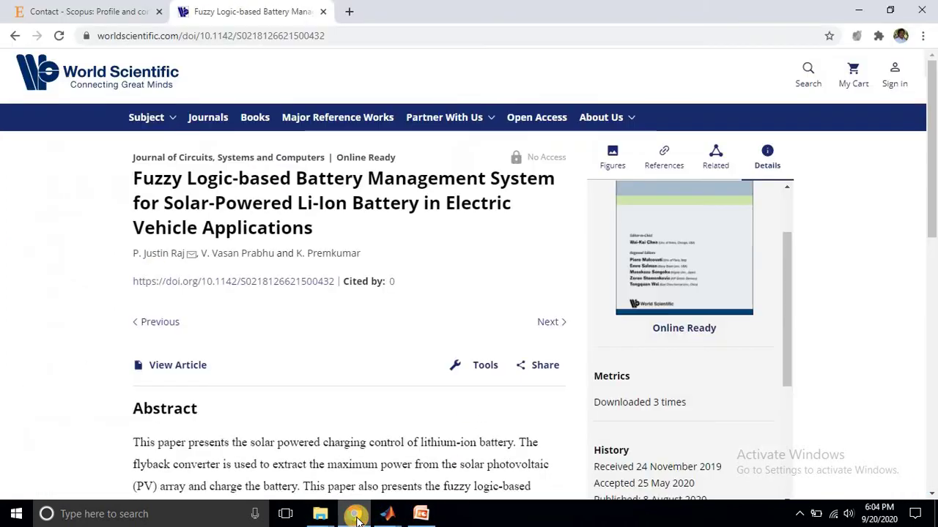
pyautogui.click(106, 8)
# Attach 1.pdf from the Scopus add-missing-documents folder under Youtubechannel.
pyautogui.scroll(-3, 105, 270)
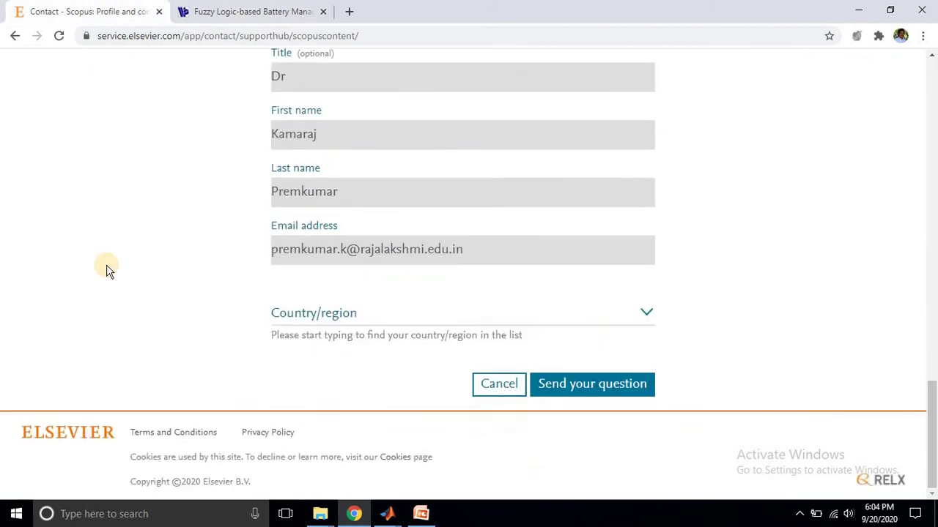
pyautogui.scroll(3, 105, 270)
pyautogui.click(308, 221)
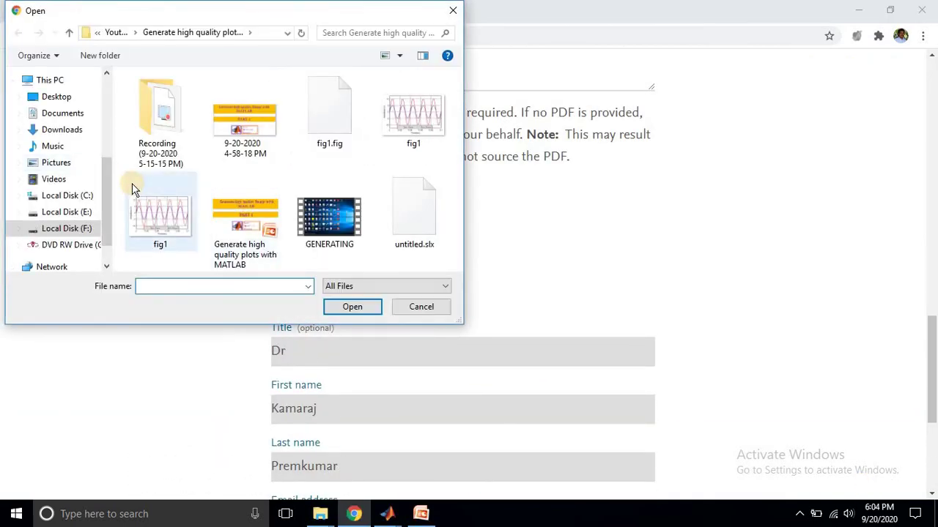
pyautogui.scroll(2, 88, 169)
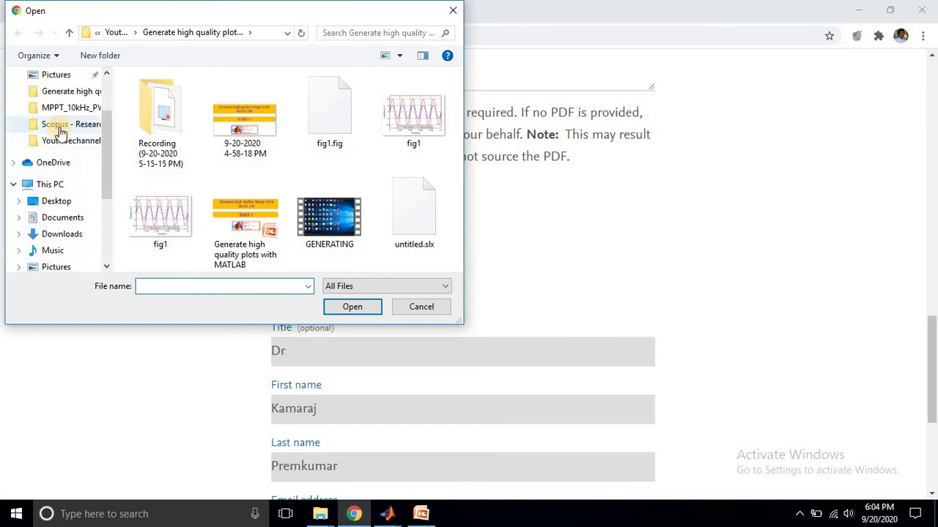
pyautogui.click(61, 129)
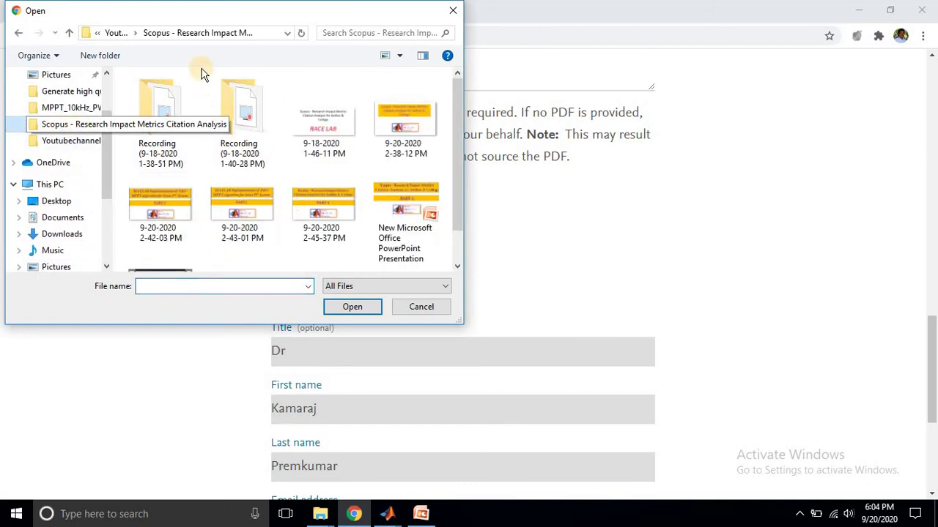
pyautogui.click(117, 32)
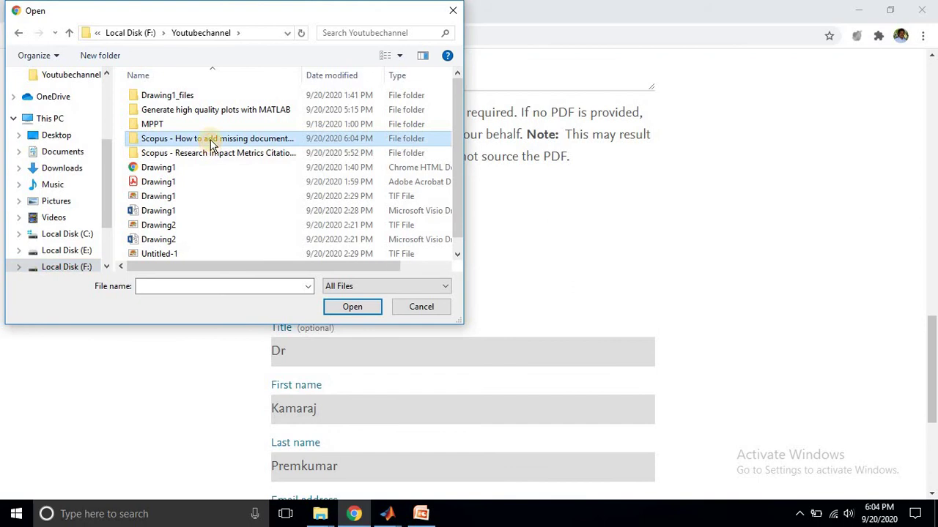
pyautogui.doubleClick(207, 140)
pyautogui.click(163, 95)
pyautogui.click(360, 308)
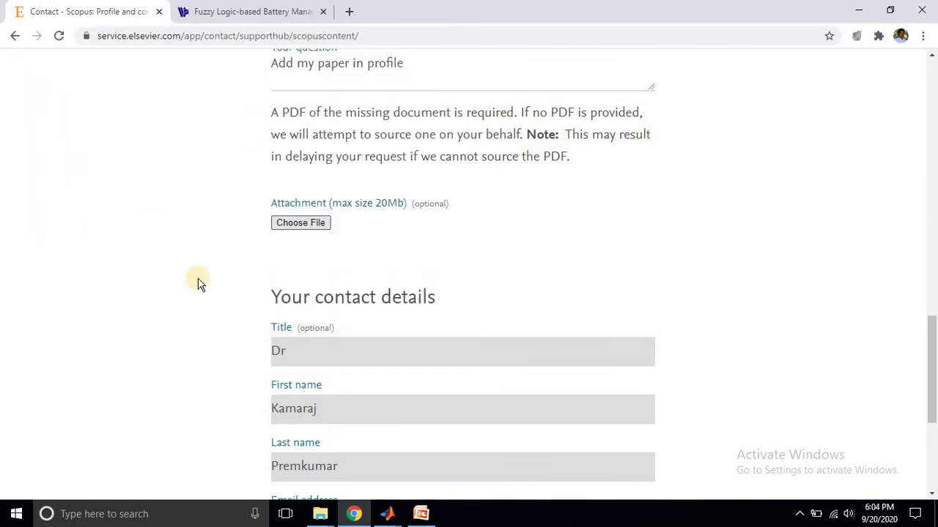
pyautogui.scroll(1, 199, 284)
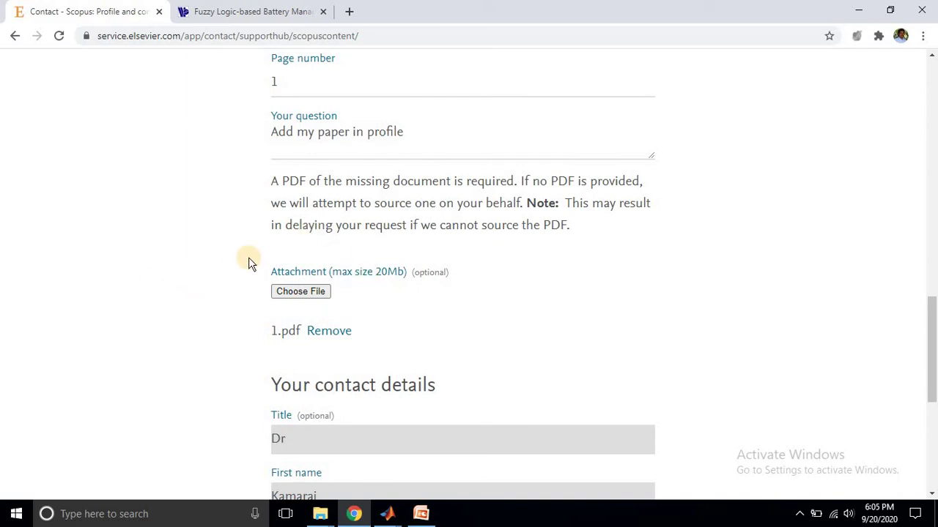
# Enter India as the contact Country/region, searching with 'ind'.
pyautogui.scroll(-4, 160, 262)
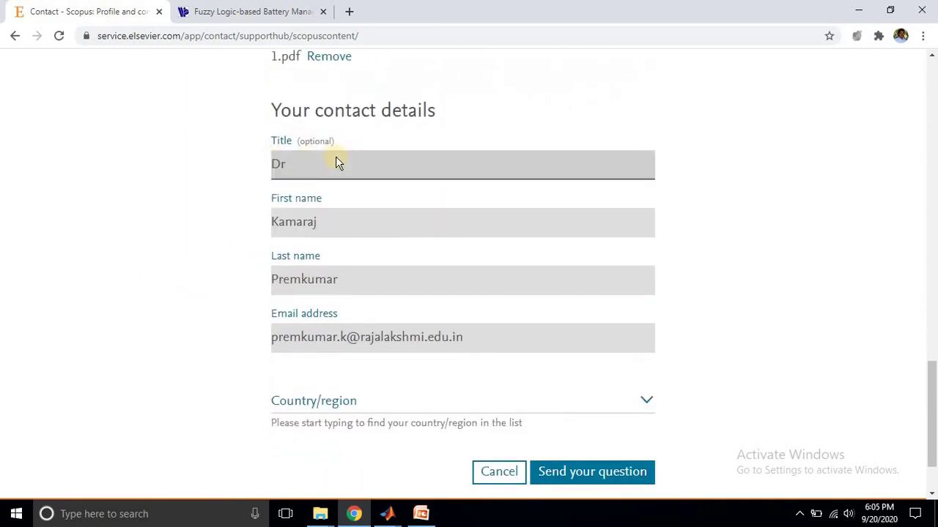
pyautogui.click(324, 167)
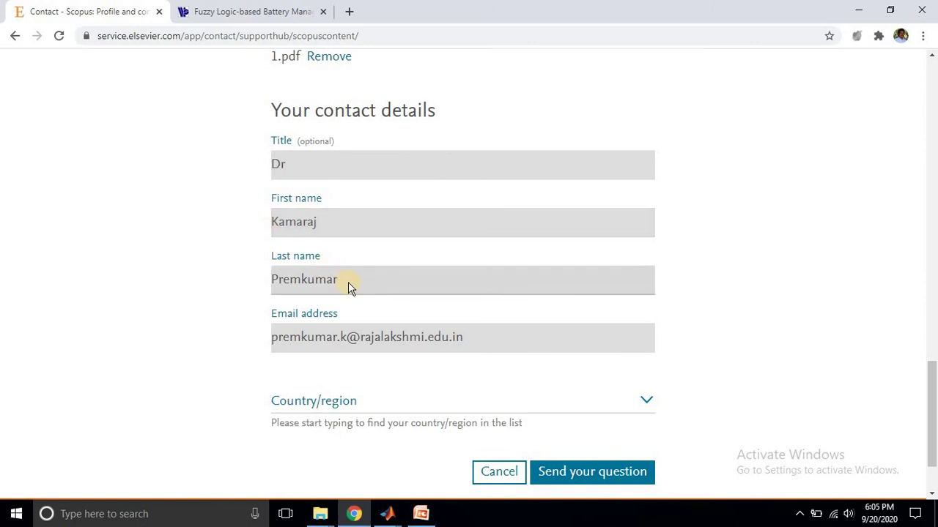
pyautogui.scroll(-3, 218, 274)
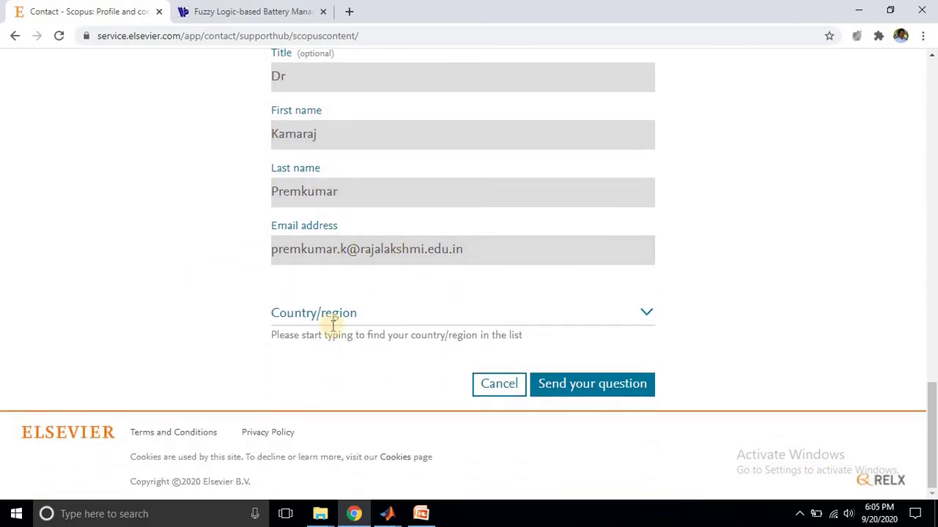
pyautogui.click(351, 318)
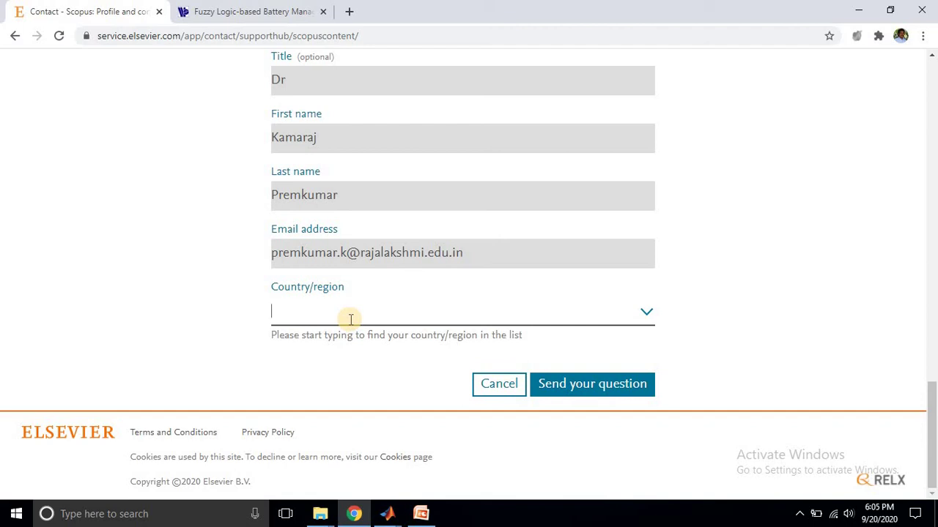
pyautogui.write('ind')
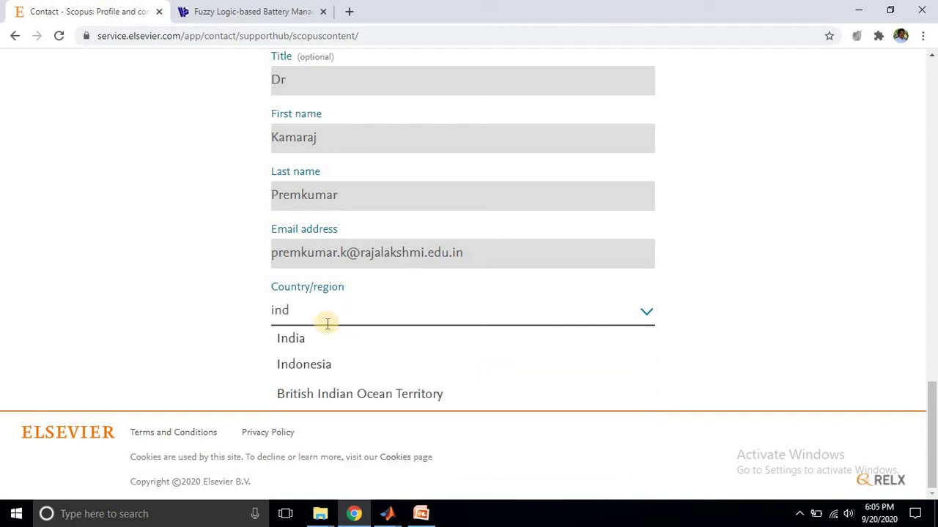
pyautogui.click(303, 335)
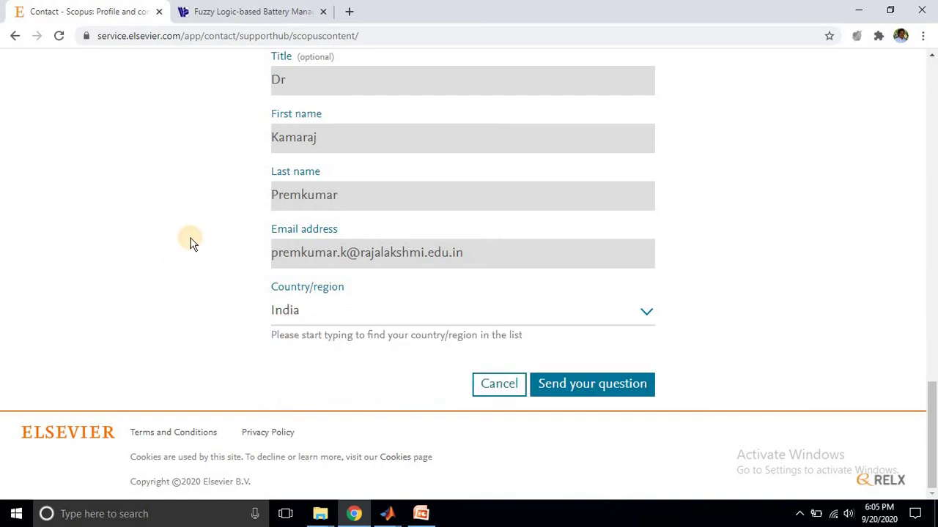
pyautogui.scroll(2, 194, 249)
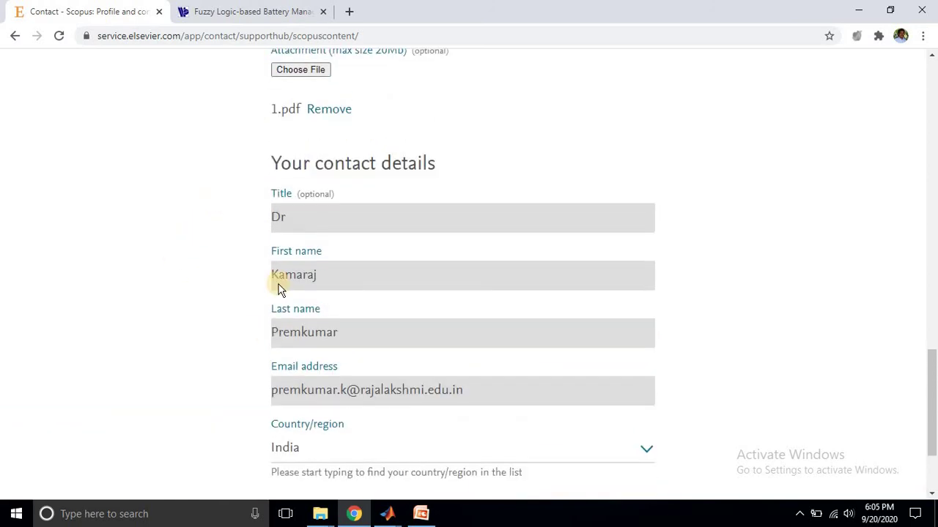
pyautogui.scroll(-2, 198, 258)
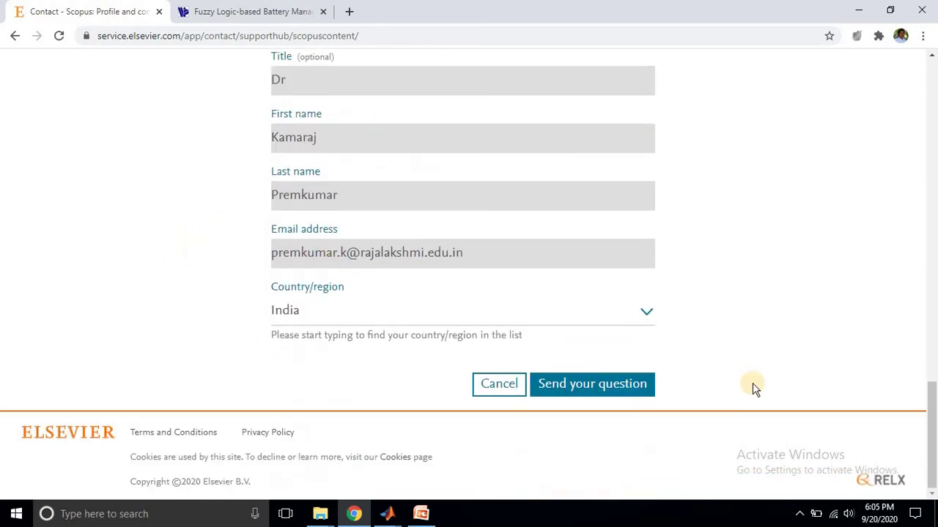
pyautogui.click(583, 393)
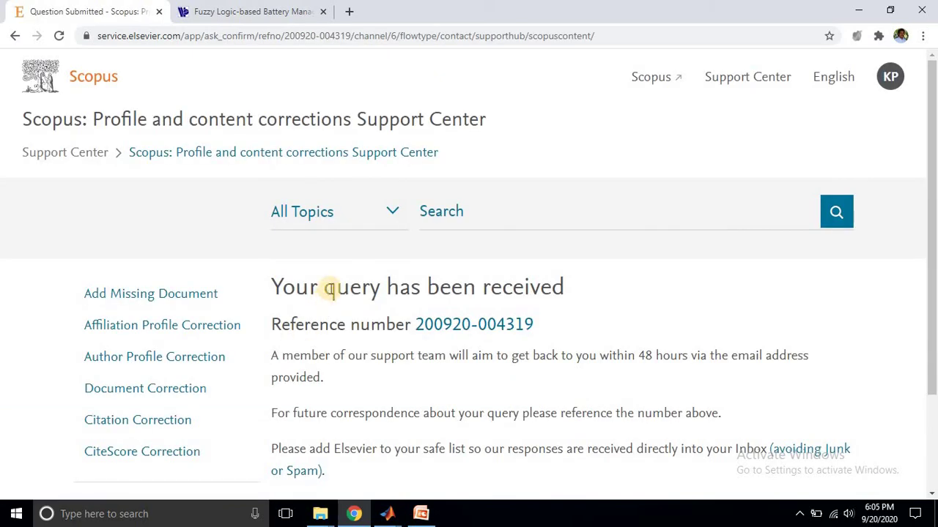
pyautogui.scroll(-2, 329, 288)
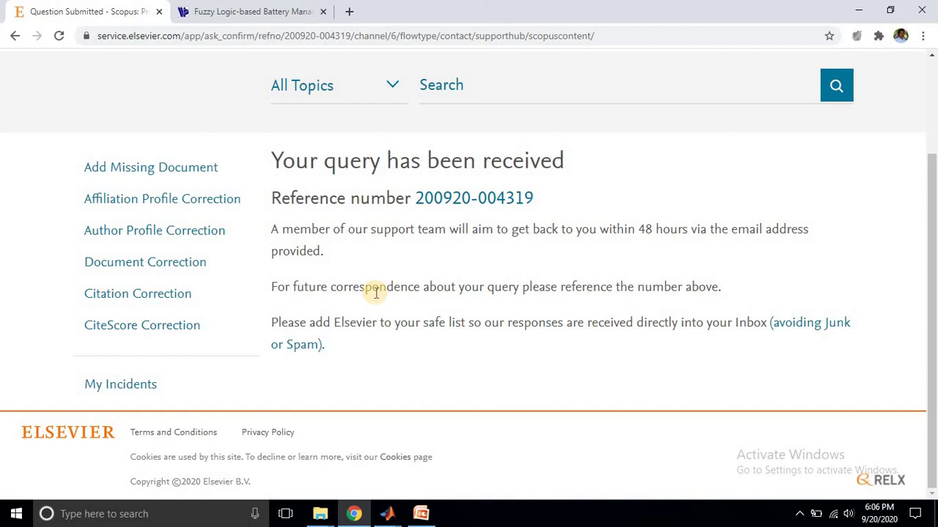
pyautogui.scroll(1, 376, 292)
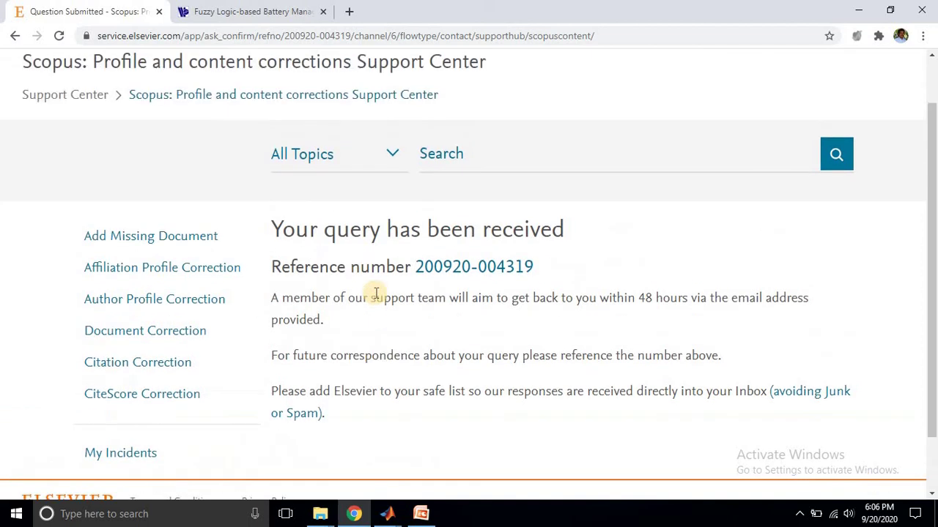
pyautogui.scroll(1, 376, 294)
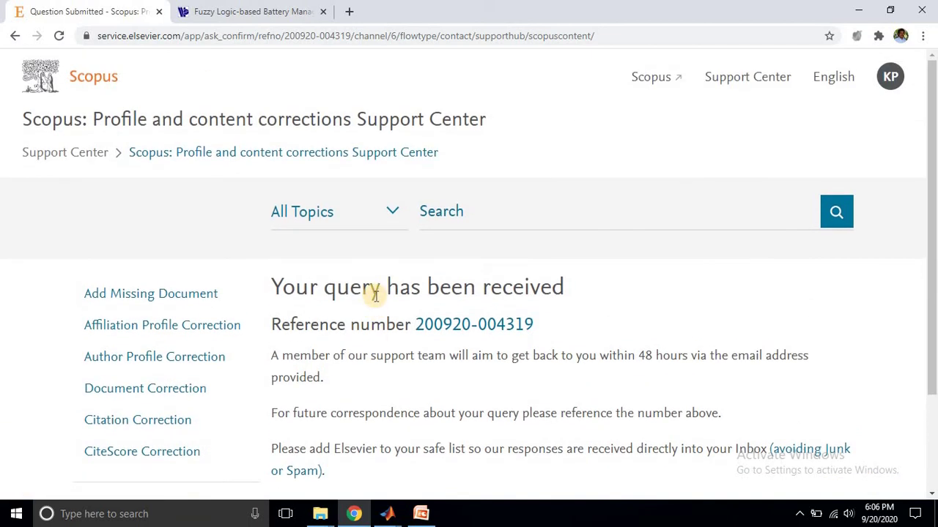
pyautogui.scroll(-2, 376, 294)
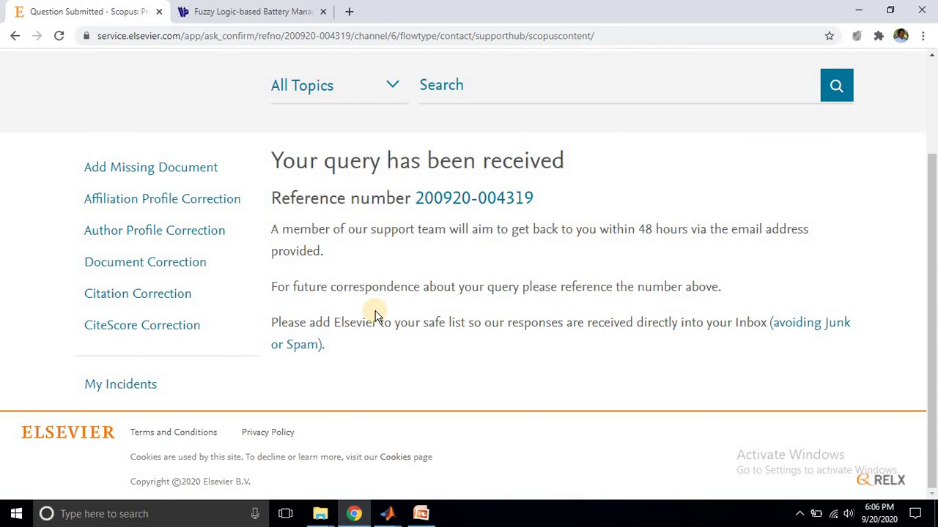
pyautogui.scroll(3, 373, 311)
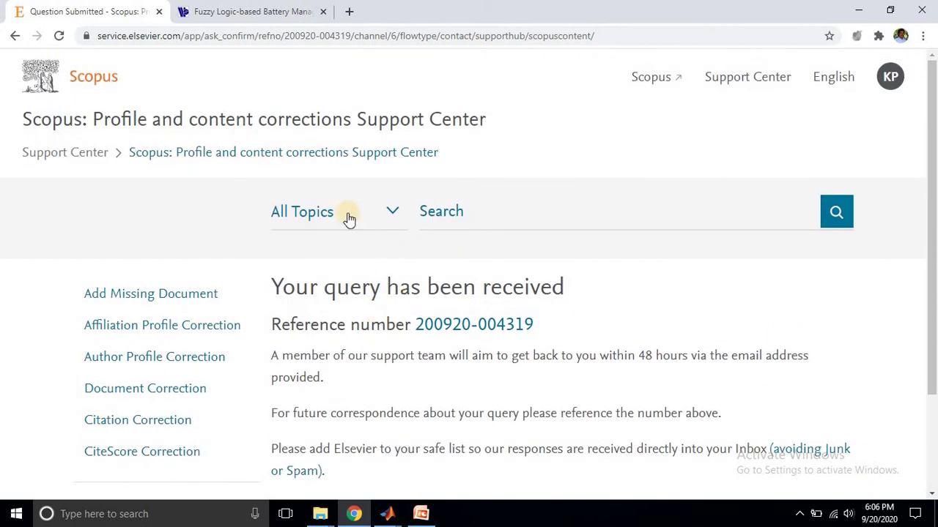
pyautogui.click(421, 514)
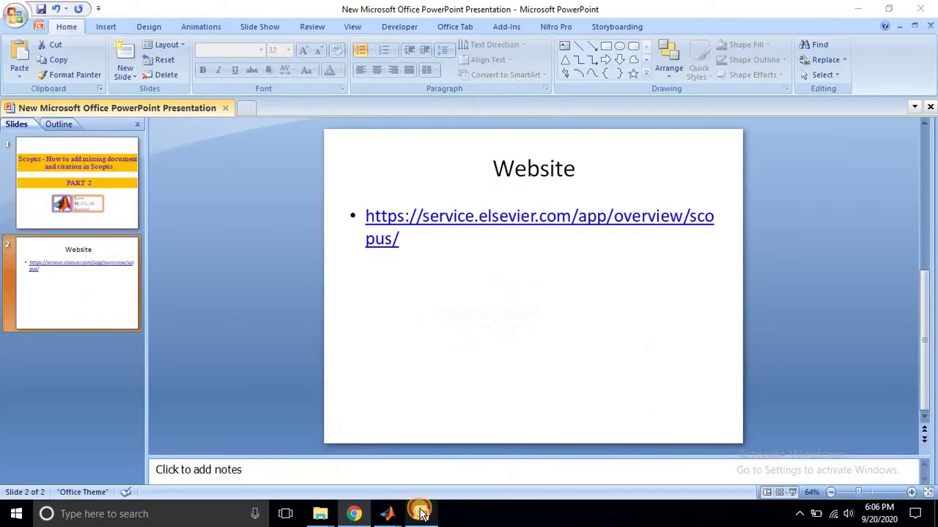
pyautogui.click(418, 251)
pyautogui.moveTo(397, 237); pyautogui.dragTo(370, 222)
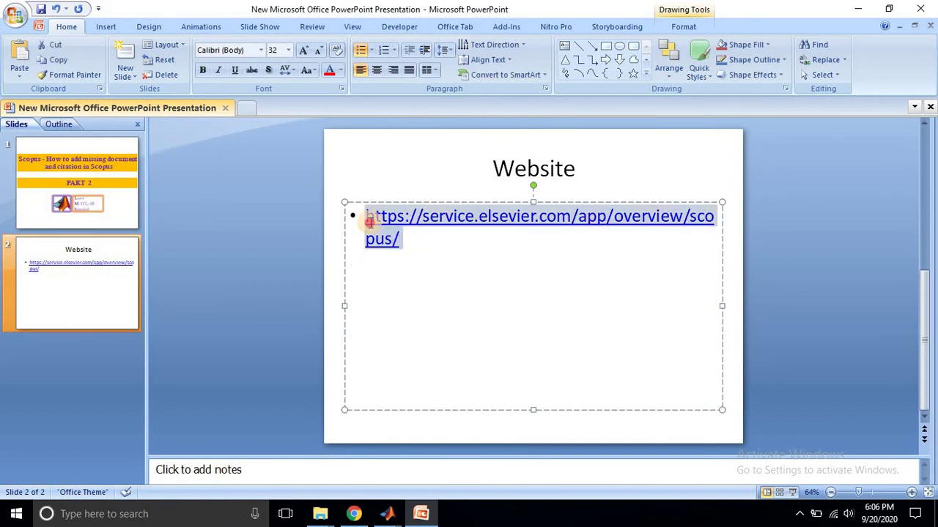
pyautogui.rightClick(385, 221)
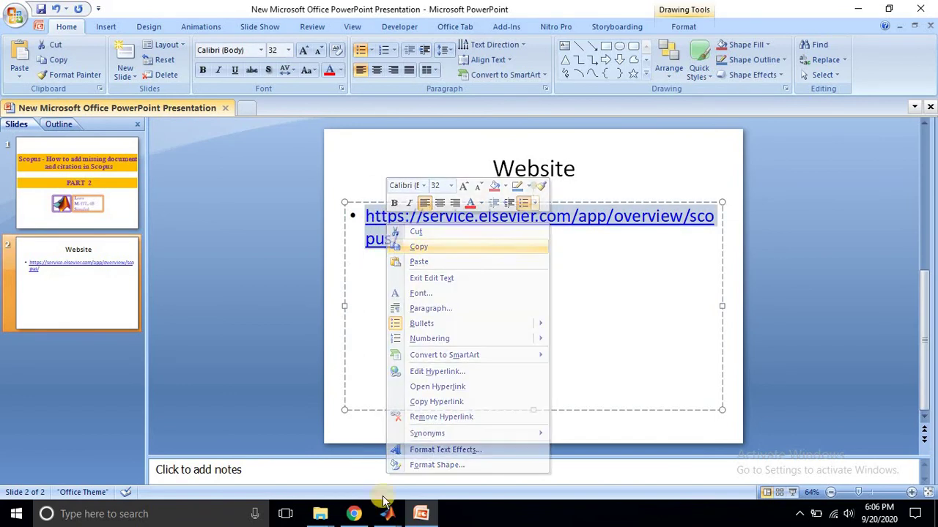
pyautogui.click(354, 513)
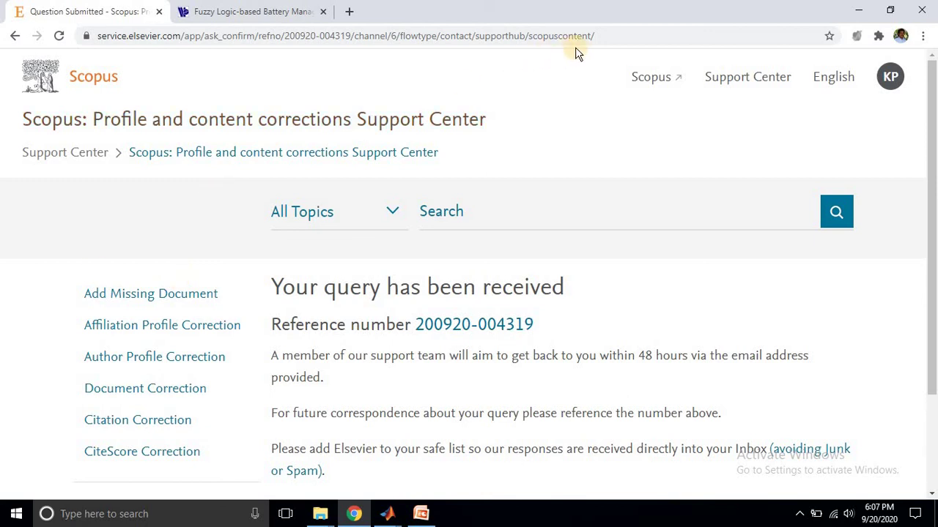
pyautogui.click(289, 36)
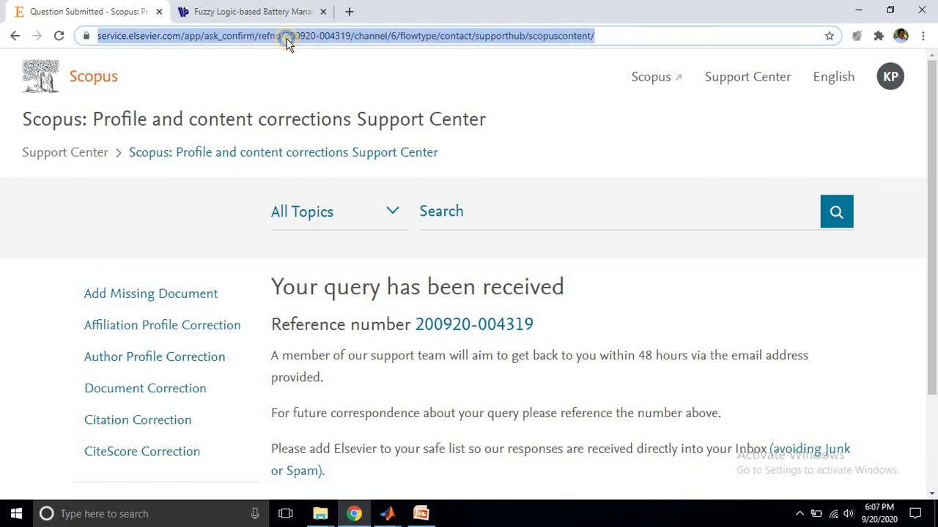
pyautogui.rightClick(287, 39)
pyautogui.click(322, 107)
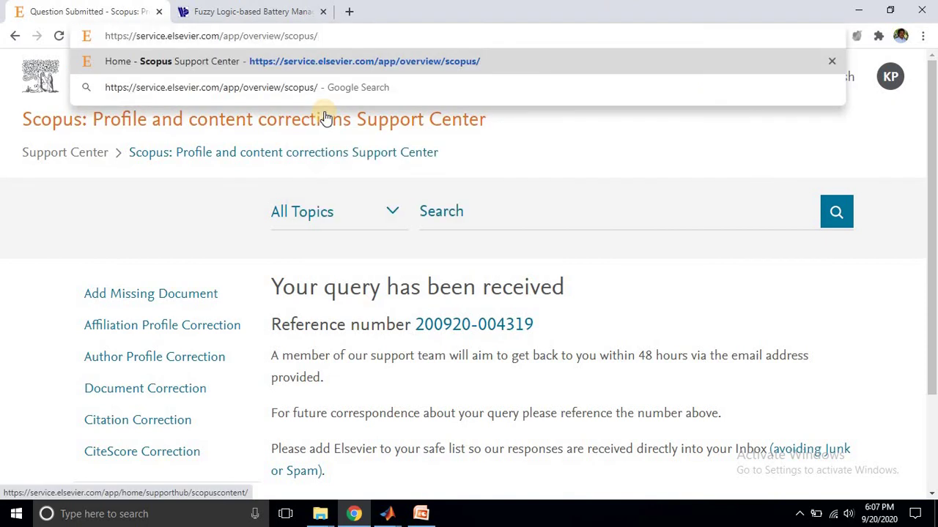
pyautogui.press('Return')
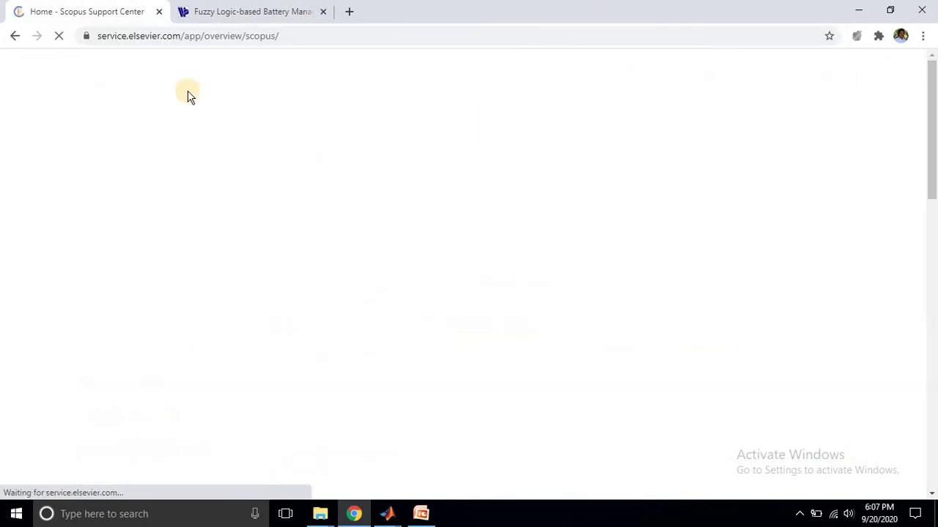
# Open the 'How can I add missing citations?' answer and follow its web form link.
pyautogui.scroll(-1, 355, 177)
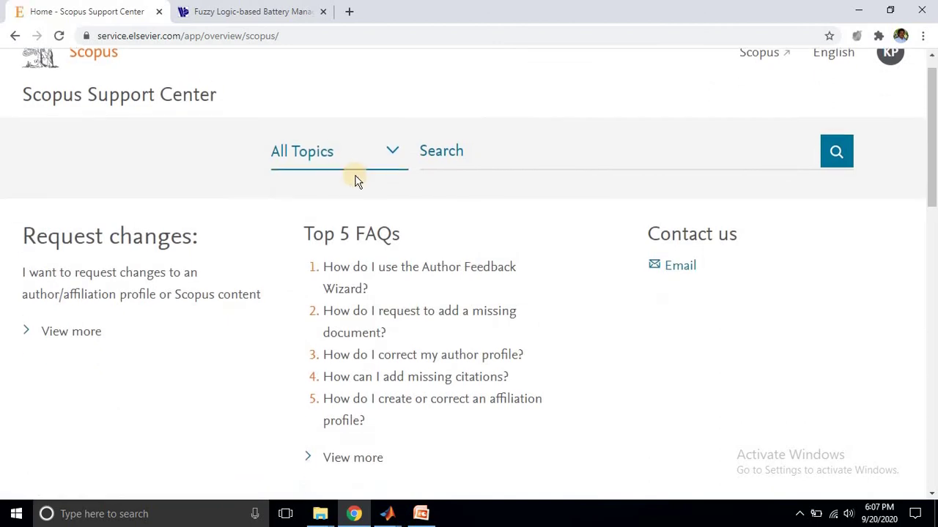
pyautogui.scroll(-1, 370, 207)
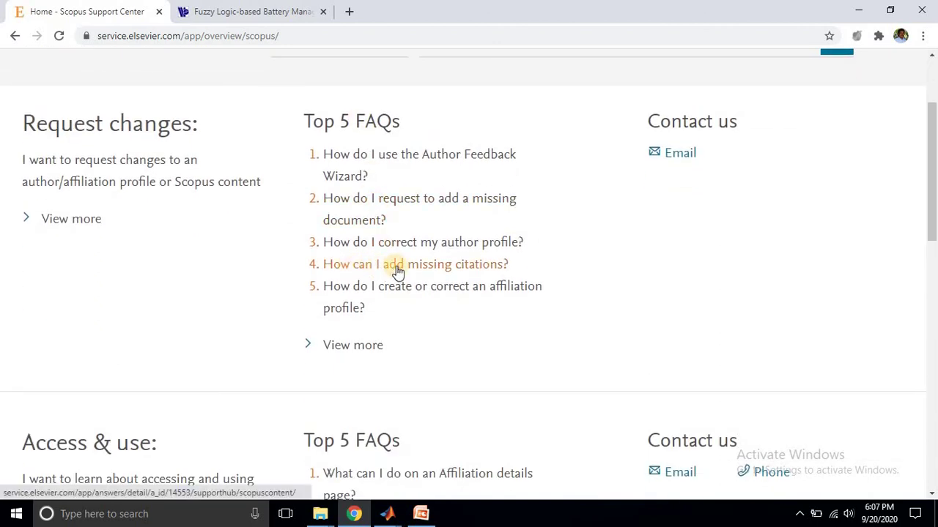
pyautogui.click(364, 271)
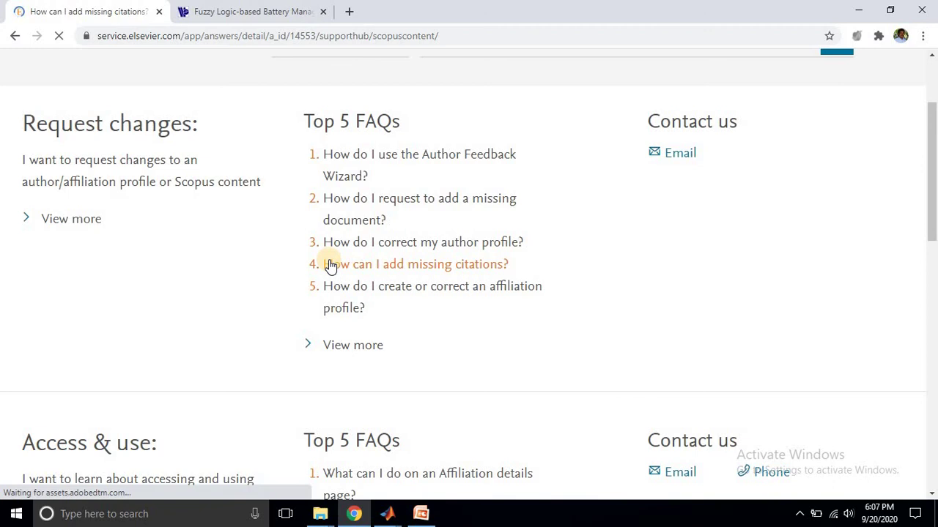
pyautogui.scroll(-3, 331, 266)
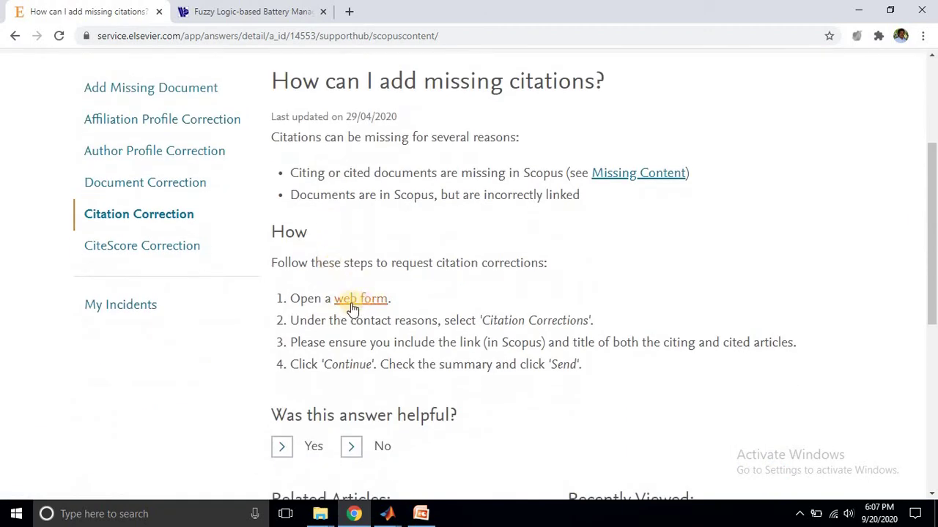
pyautogui.click(360, 301)
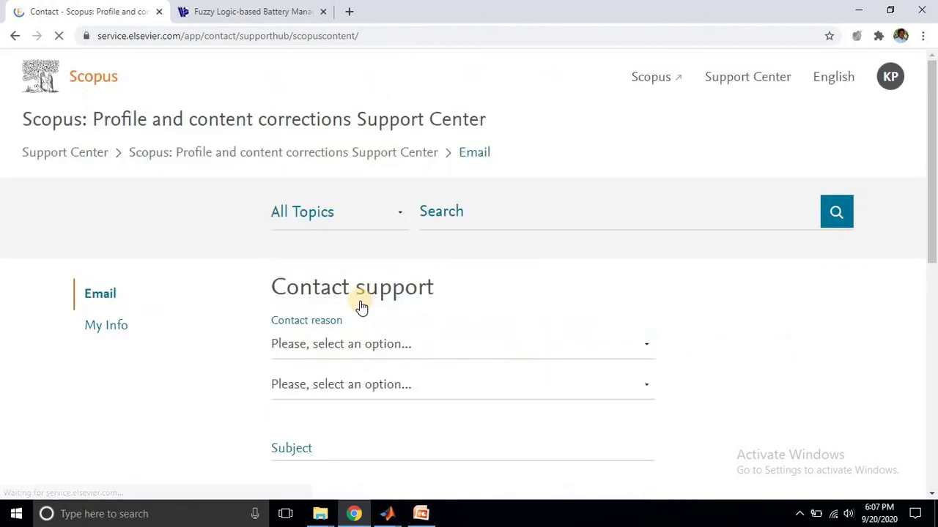
# Scroll down to the Contact support form and expand its Contact reason list.
pyautogui.scroll(-2, 353, 242)
pyautogui.scroll(-1, 310, 136)
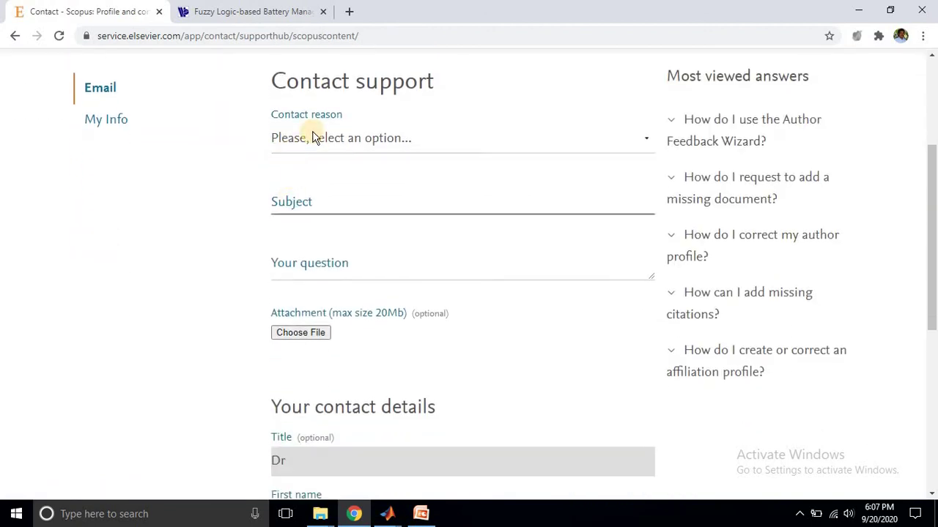
pyautogui.click(313, 138)
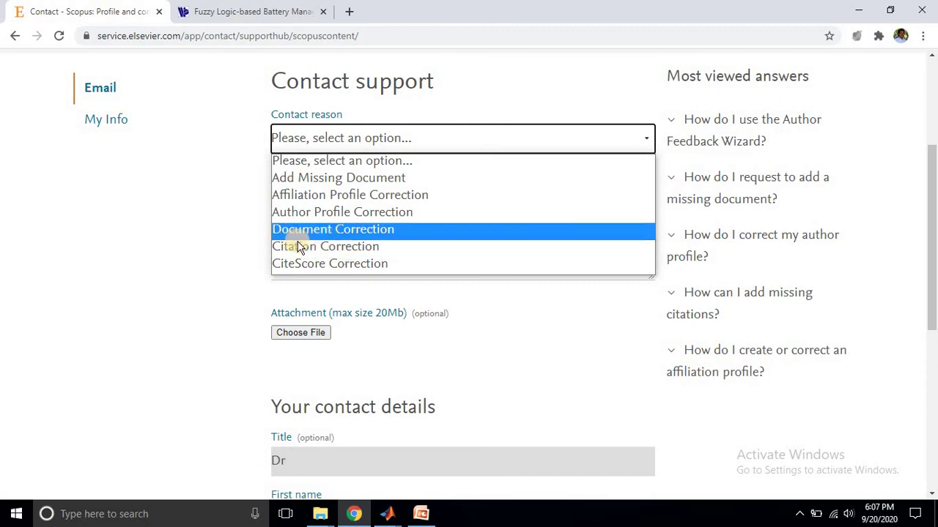
# Pick Citation Correction as the contact reason and review the citation-format instructions.
pyautogui.click(343, 249)
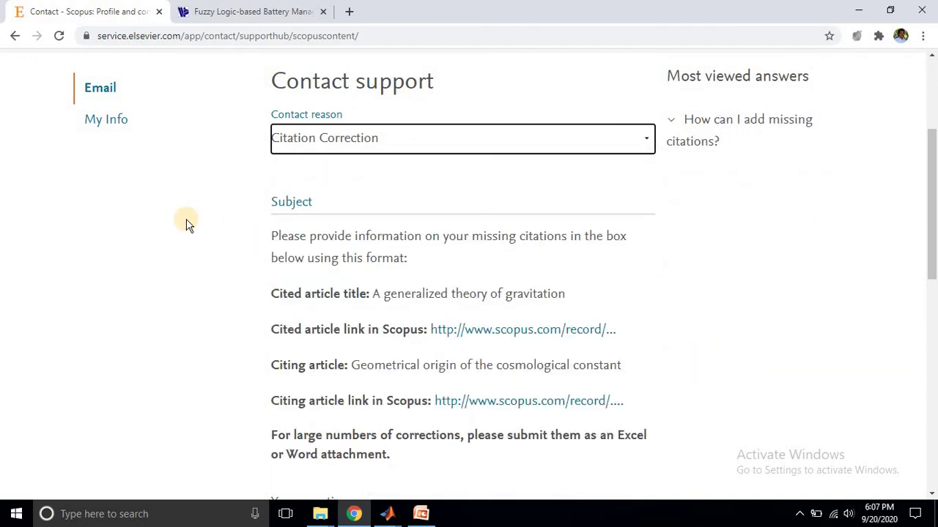
pyautogui.scroll(-1, 186, 225)
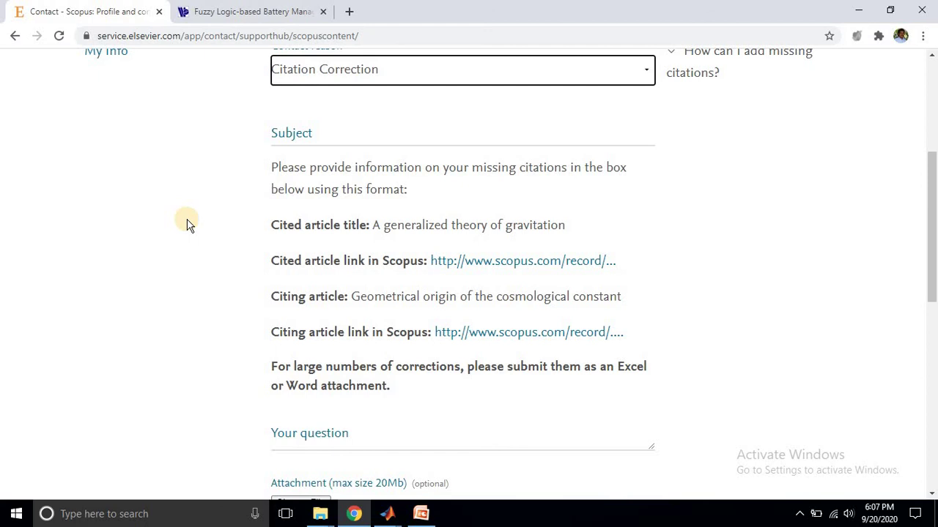
pyautogui.scroll(-3, 186, 224)
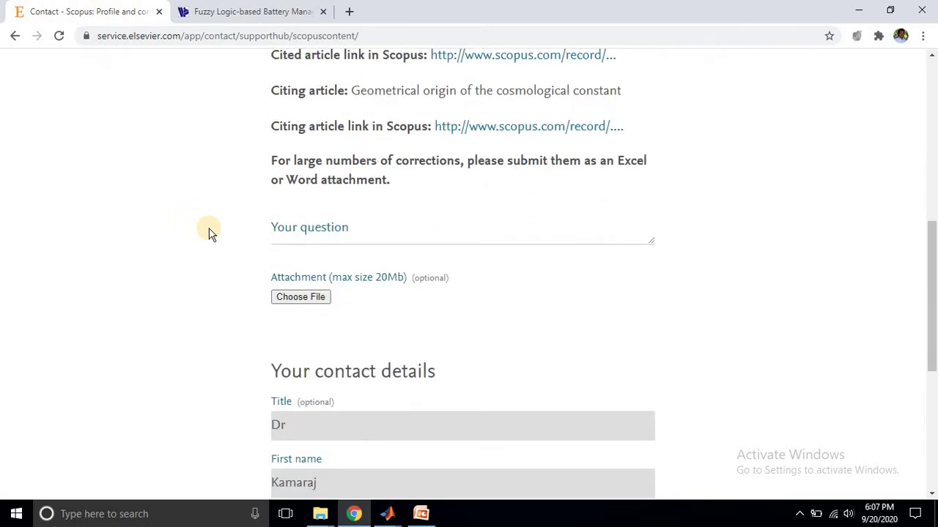
pyautogui.scroll(3, 247, 225)
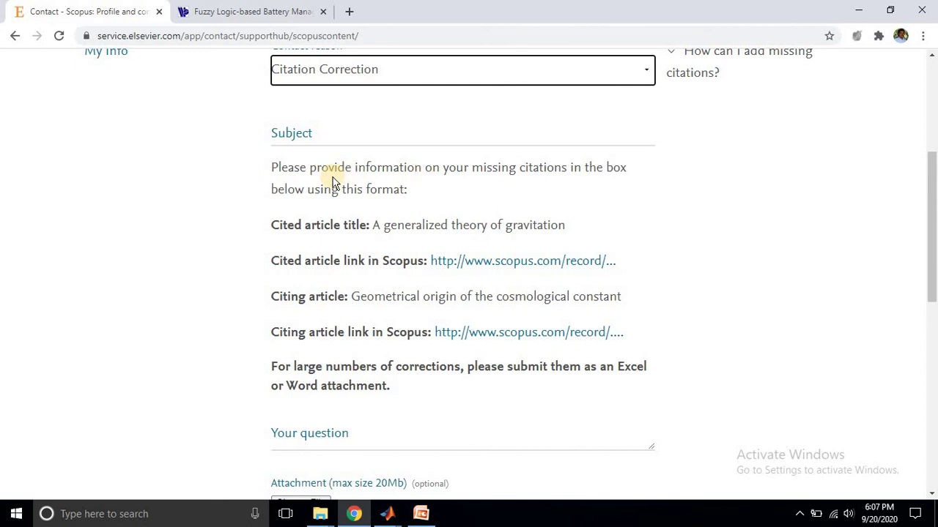
pyautogui.scroll(1, 331, 179)
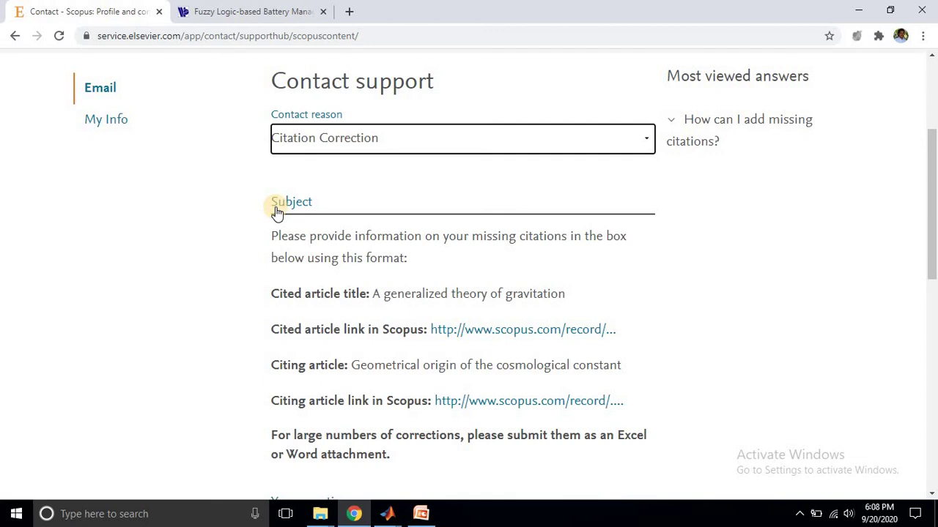
pyautogui.click(435, 241)
pyautogui.scroll(-3, 271, 230)
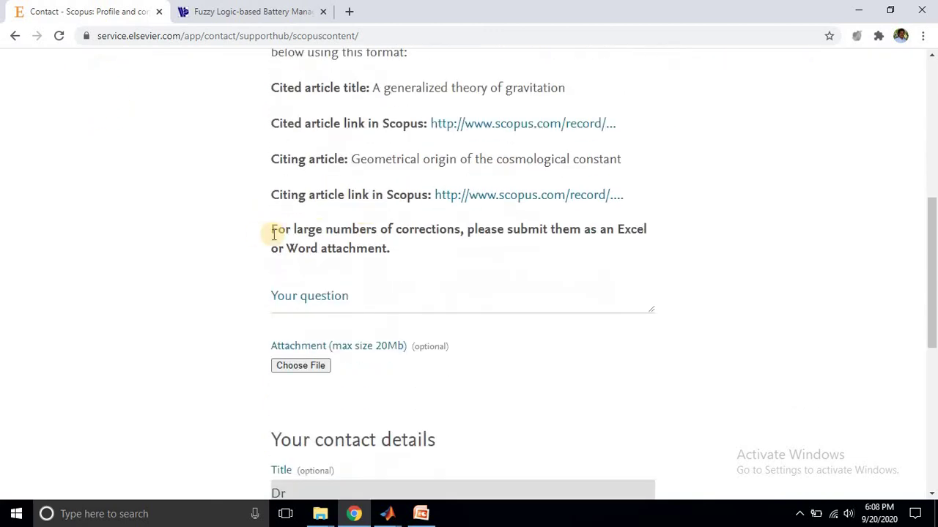
pyautogui.scroll(-1, 258, 233)
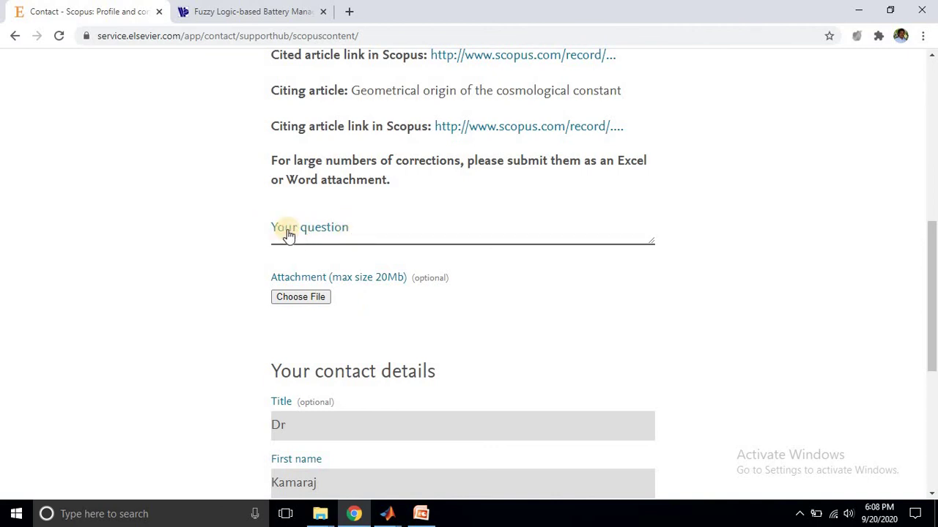
pyautogui.scroll(-5, 218, 251)
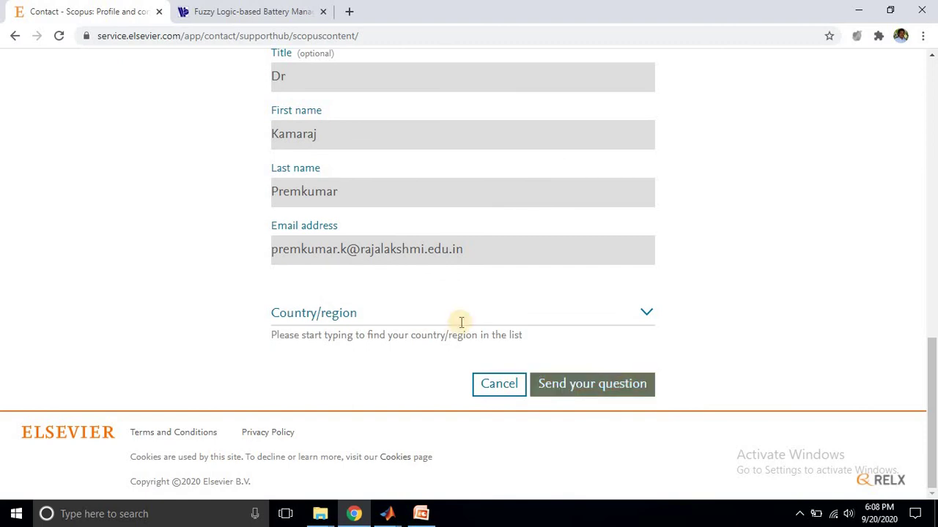
pyautogui.scroll(5, 250, 303)
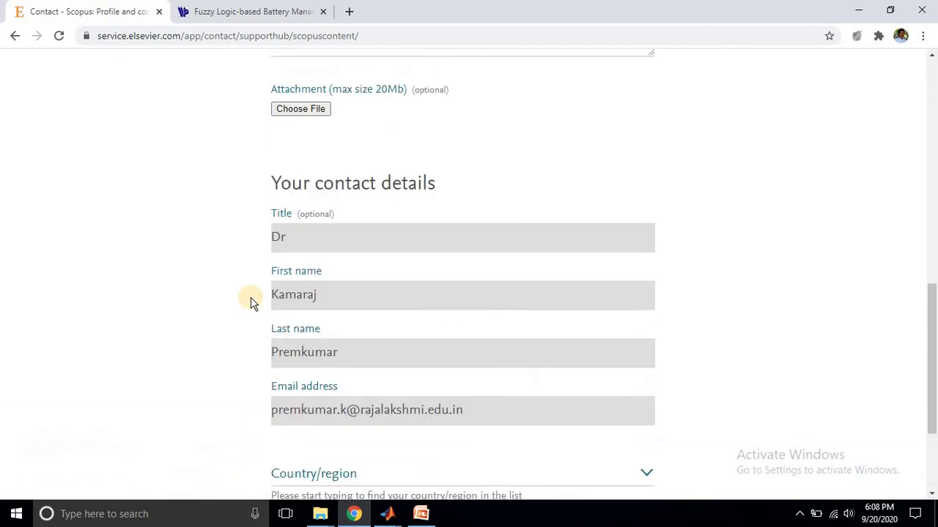
pyautogui.scroll(4, 249, 303)
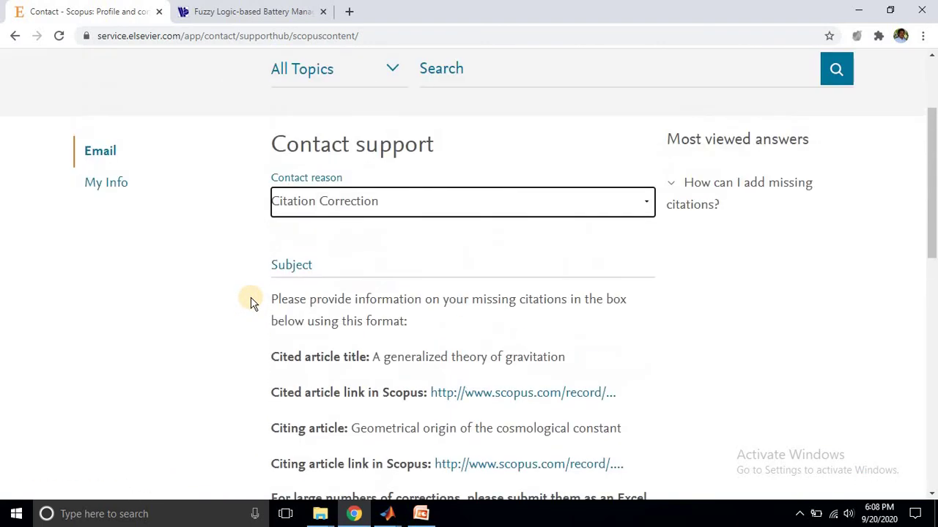